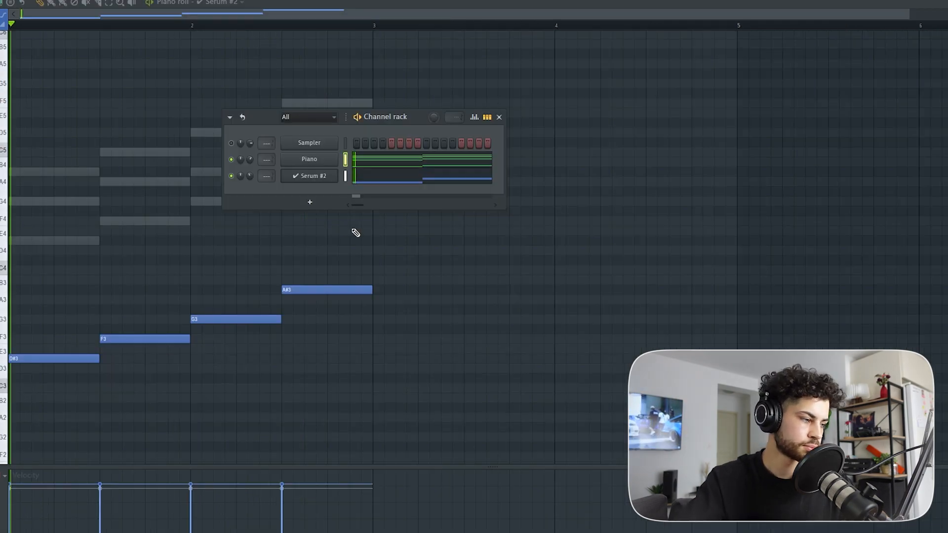
# Step: Play the pattern and check the mixer track assignments of Piano and Serum #2 in the channel rack
pyautogui.press('space')
pyautogui.press('F6')
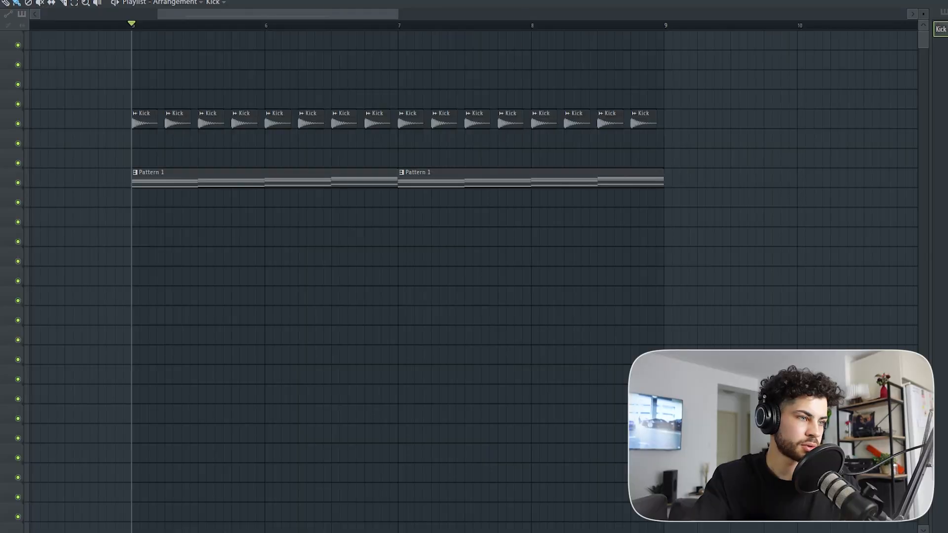
pyautogui.press('F6')
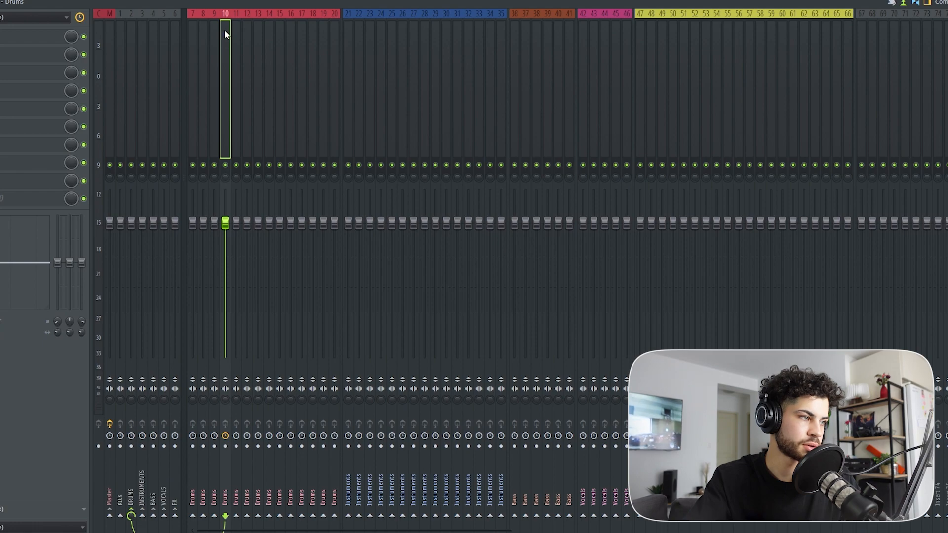
pyautogui.press('F6')
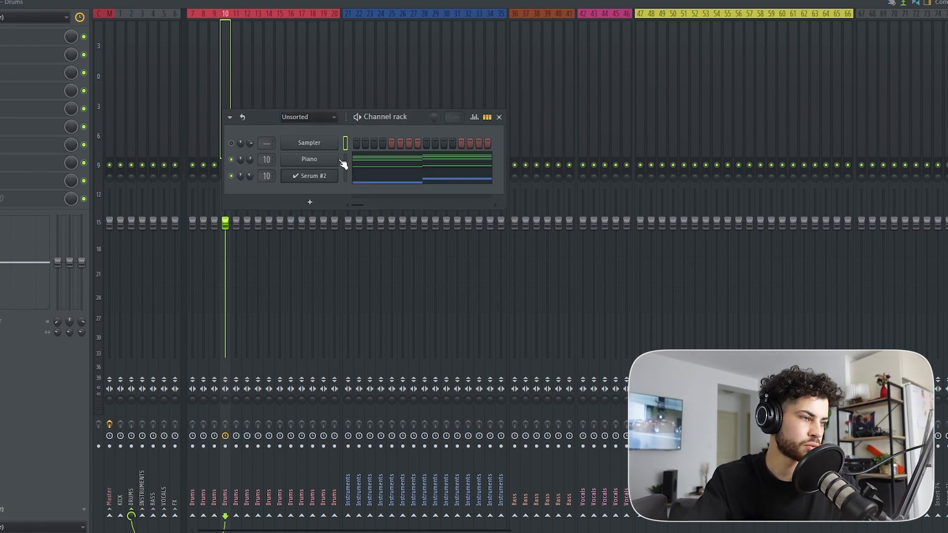
# Step: Switch the mixer to the Extra large layout and name tracks 9 and 10 KICK and PIANO SUB
pyautogui.click(944, 3)
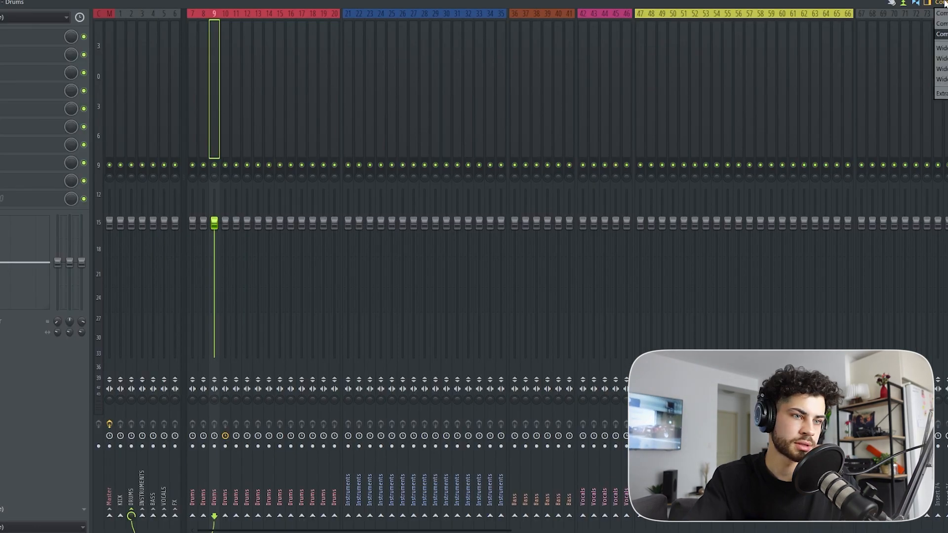
pyautogui.rightClick(482, 19)
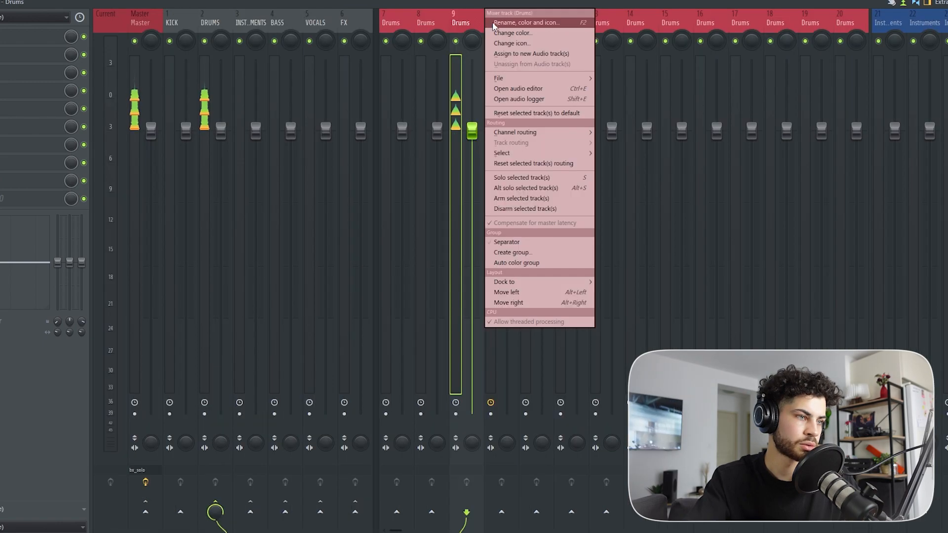
pyautogui.click(495, 24)
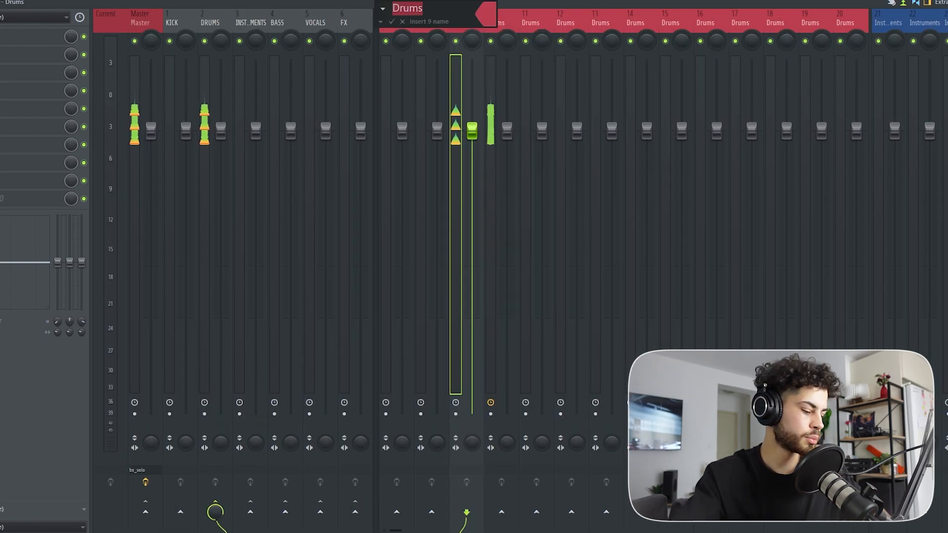
pyautogui.write('KICK')
pyautogui.press('Tab')
pyautogui.write('PIANO SU')
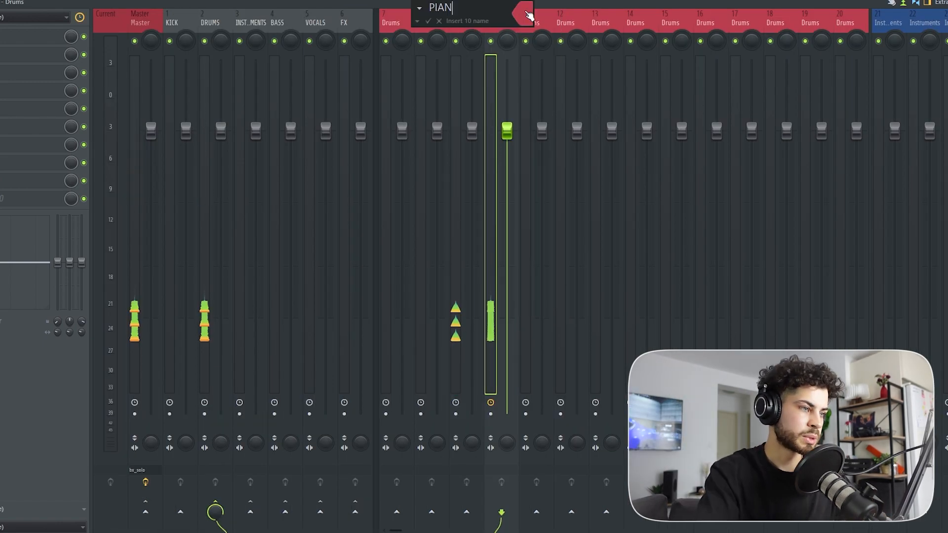
# Step: Color the KICK and PIANO SUB mixer tracks Cadet Blue
pyautogui.click(527, 15)
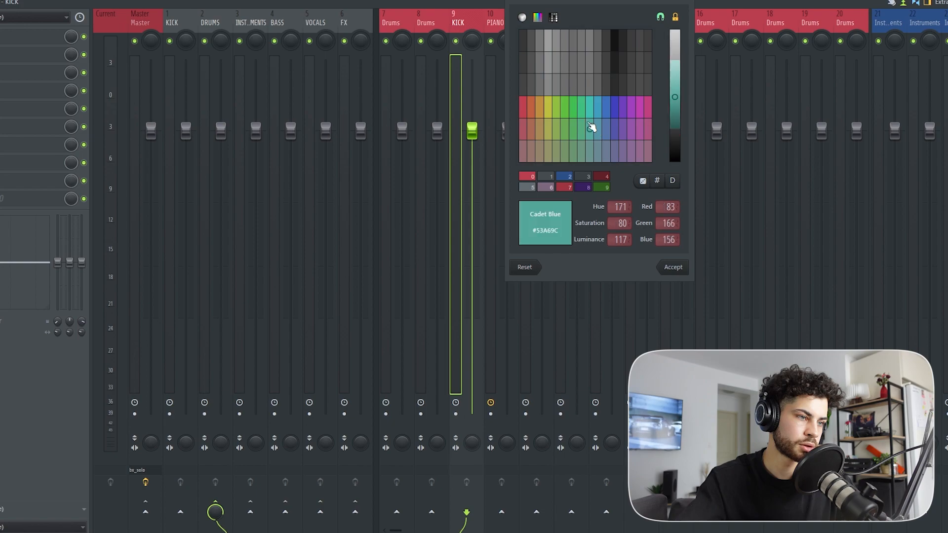
pyautogui.click(599, 124)
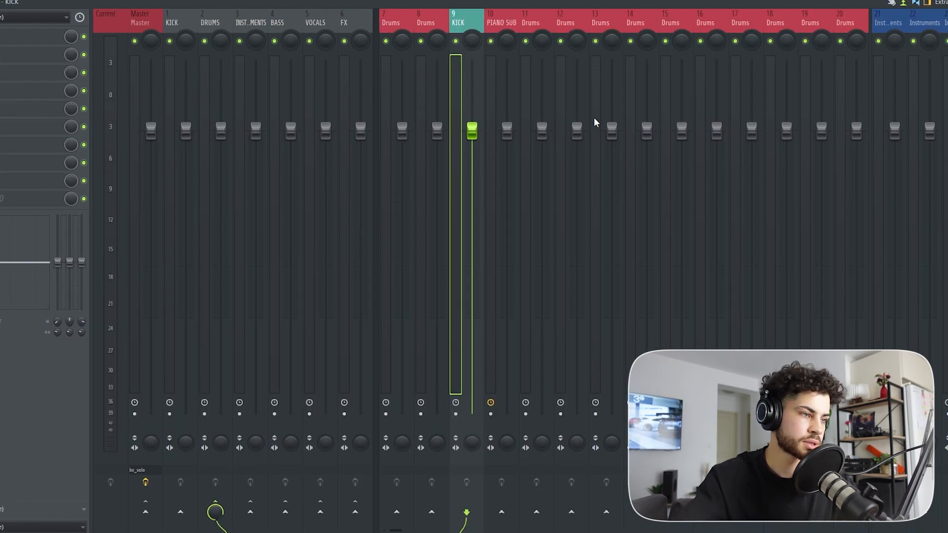
pyautogui.rightClick(514, 21)
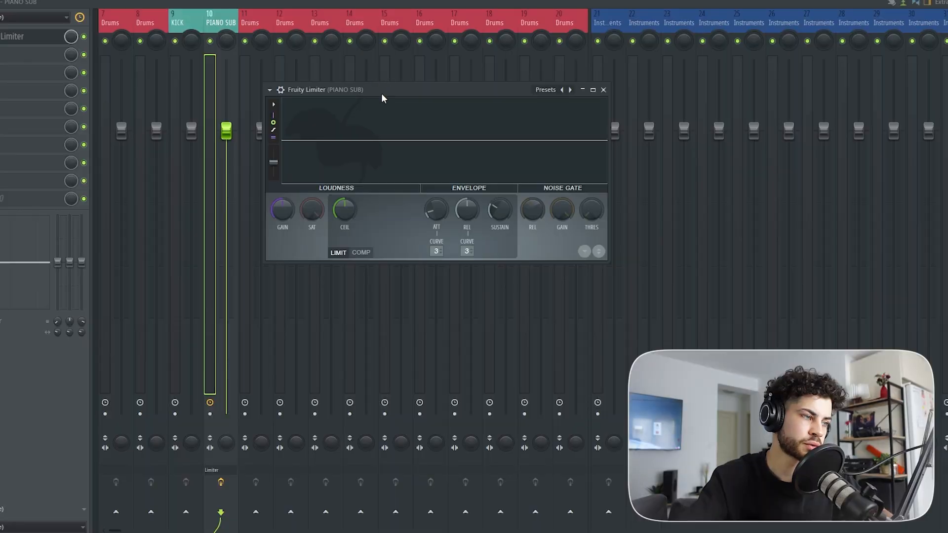
# Step: Sidechain the KICK mixer track to the PIANO SUB track, keeping its existing routing
pyautogui.moveTo(382, 96)
pyautogui.mouseDown()
pyautogui.moveTo(398, 80)
pyautogui.moveTo(399, 93)
pyautogui.mouseUp()
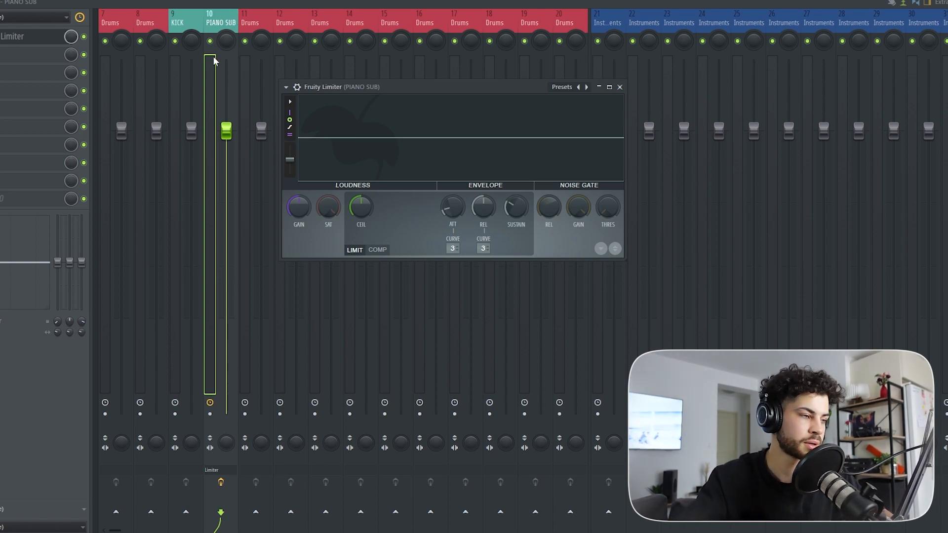
pyautogui.click(183, 22)
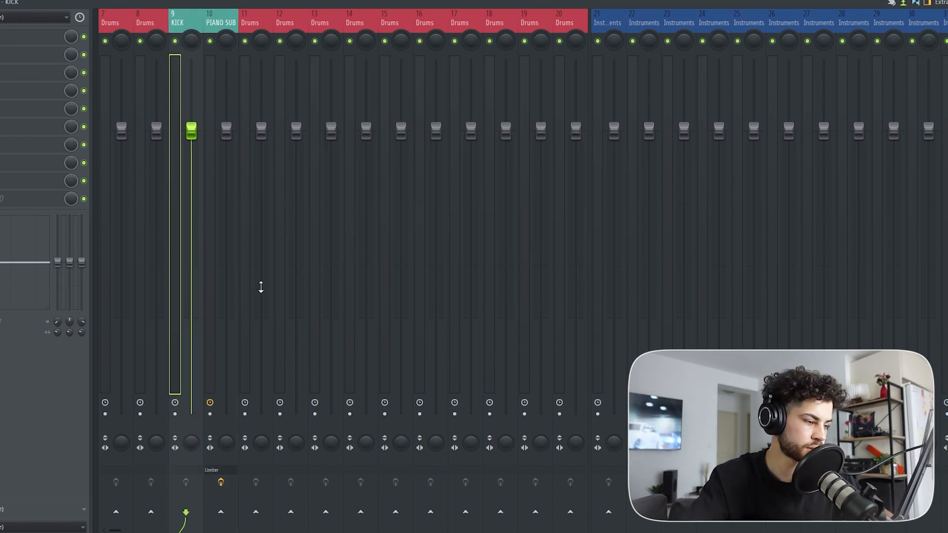
pyautogui.rightClick(212, 497)
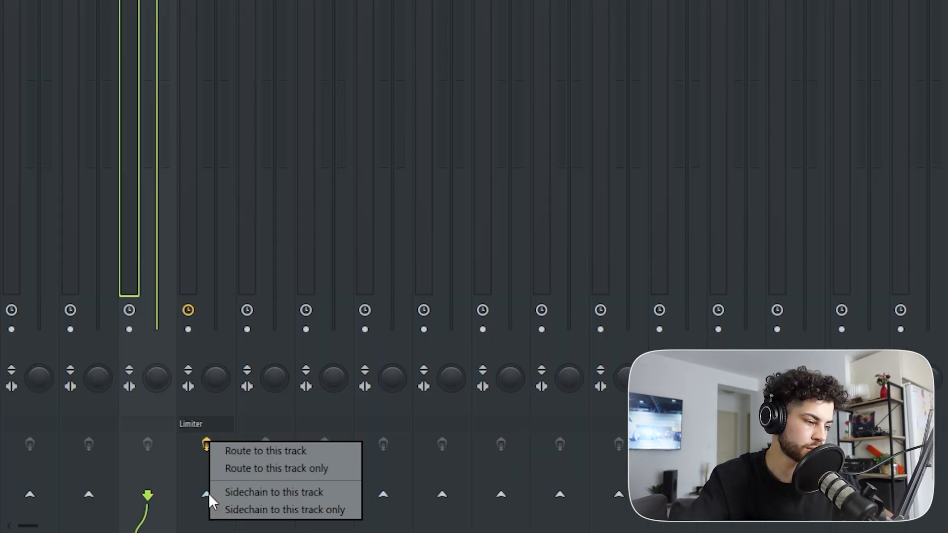
pyautogui.click(259, 493)
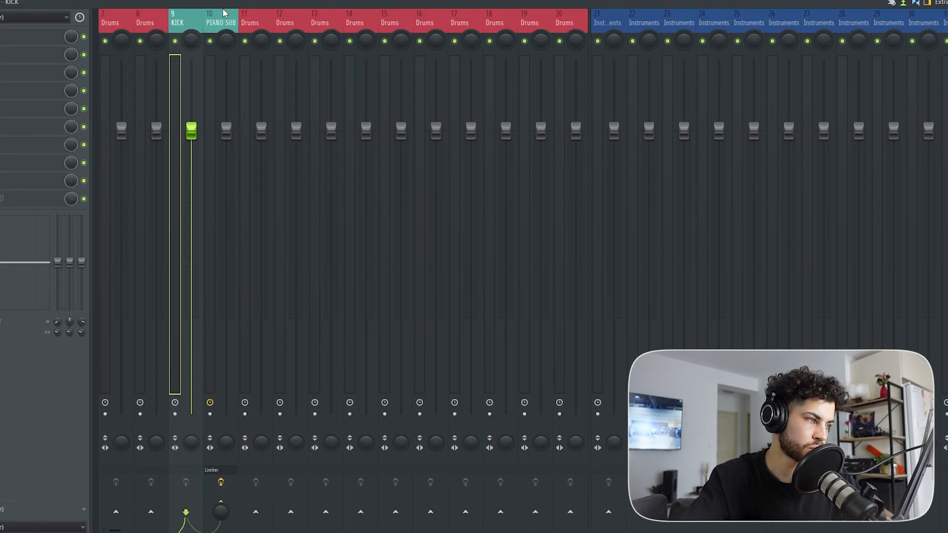
# Step: Set the PIANO SUB track's Fruity Limiter to compressor mode with KICK as its sidechain source
pyautogui.click(227, 23)
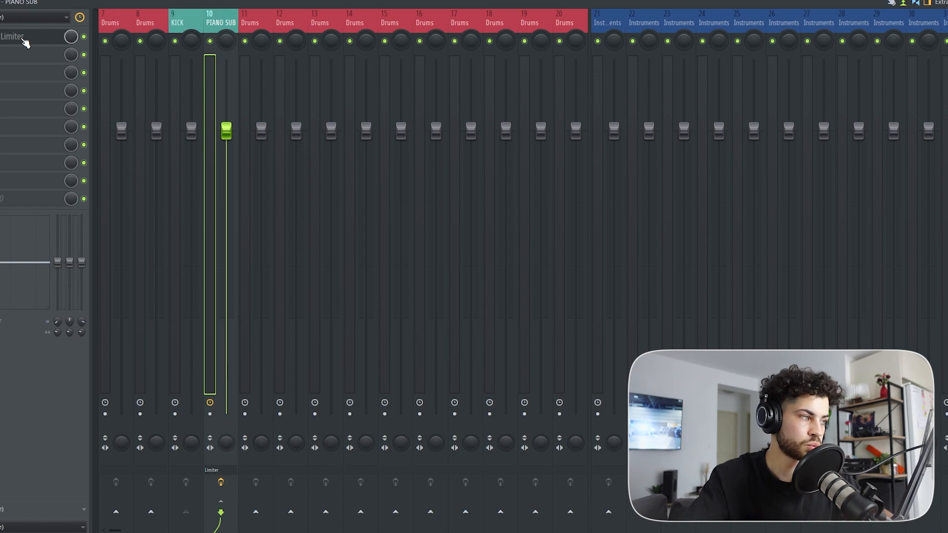
pyautogui.click(24, 42)
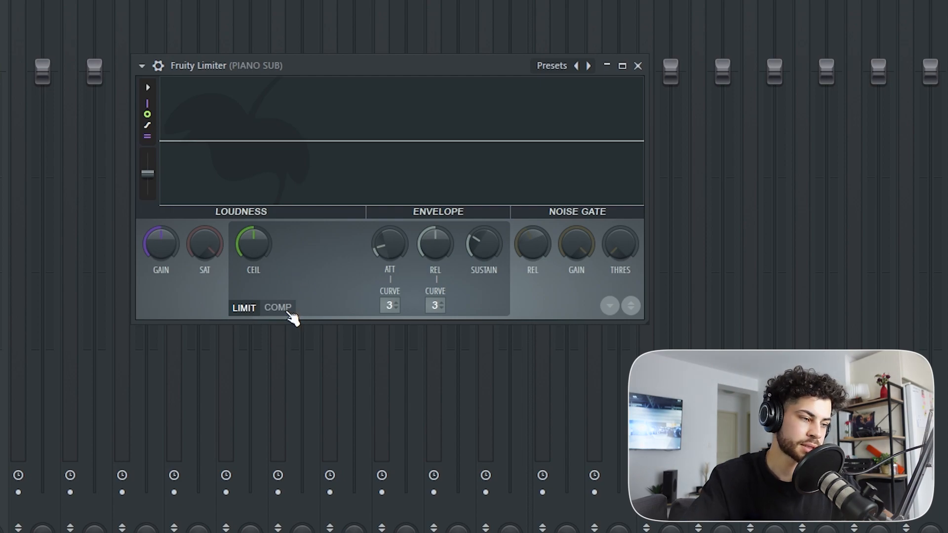
pyautogui.click(278, 308)
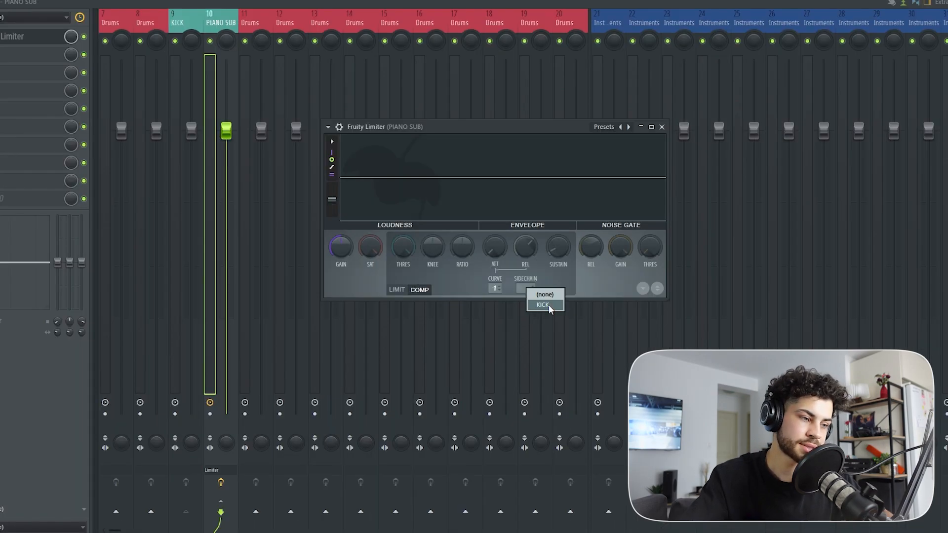
pyautogui.click(469, 329)
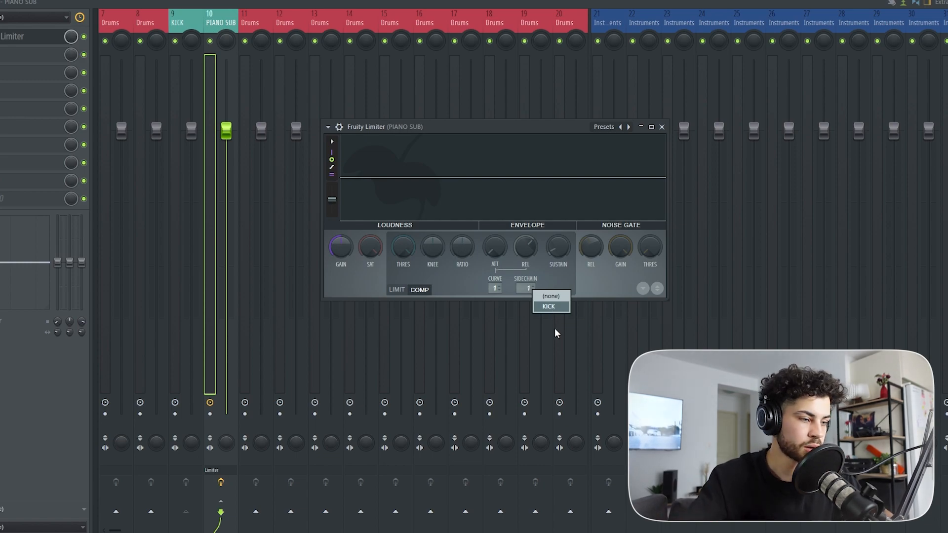
pyautogui.click(180, 24)
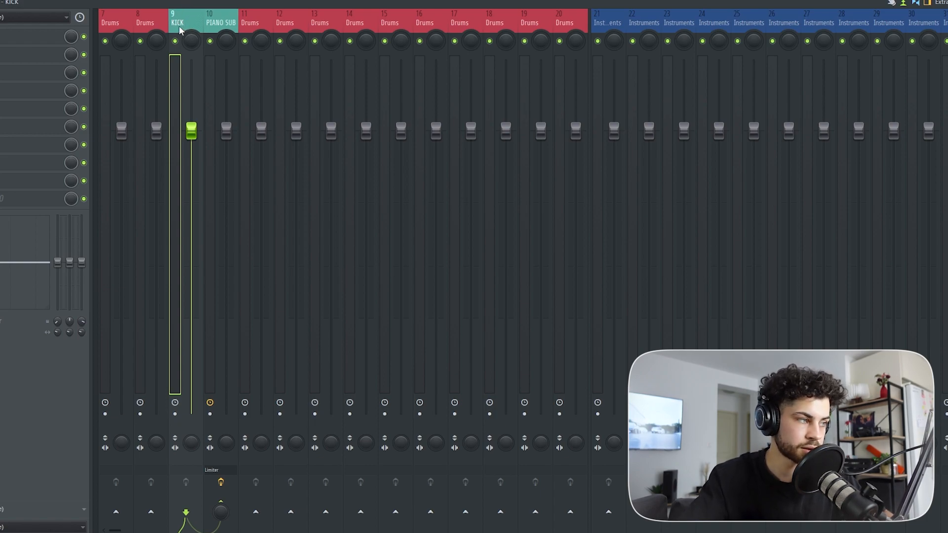
pyautogui.click(221, 25)
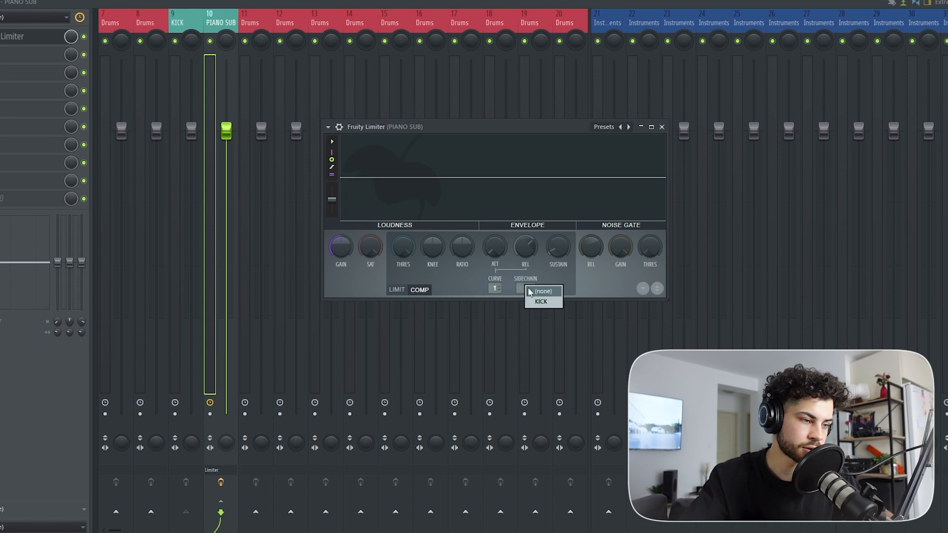
pyautogui.click(540, 301)
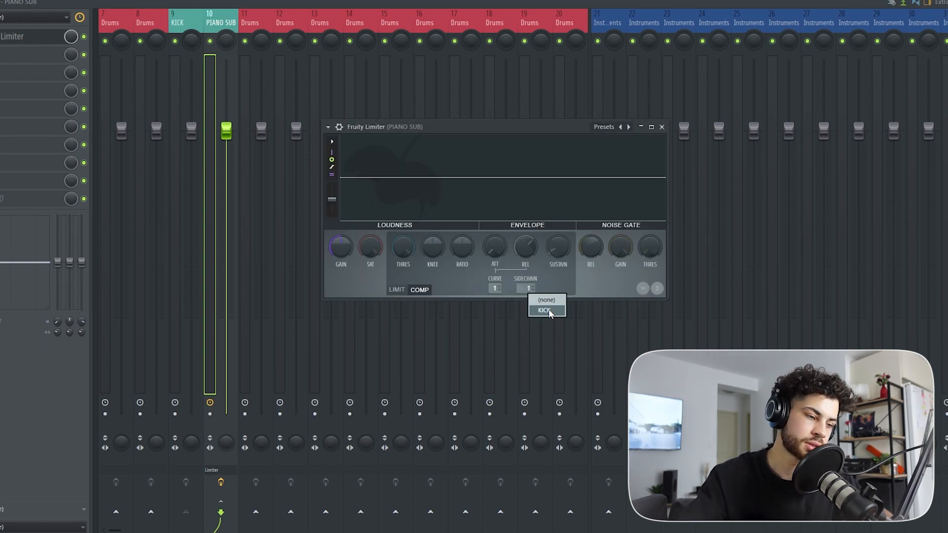
# Step: Lower the compressor threshold in the PIANO SUB limiter to near the low end of its range
pyautogui.moveTo(530, 138); pyautogui.dragTo(541, 109)
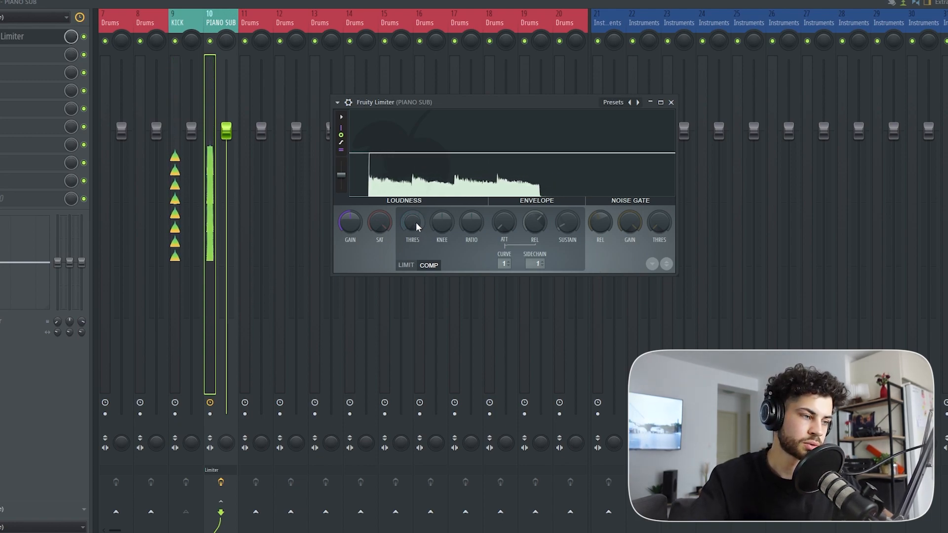
pyautogui.moveTo(417, 222); pyautogui.dragTo(416, 250)
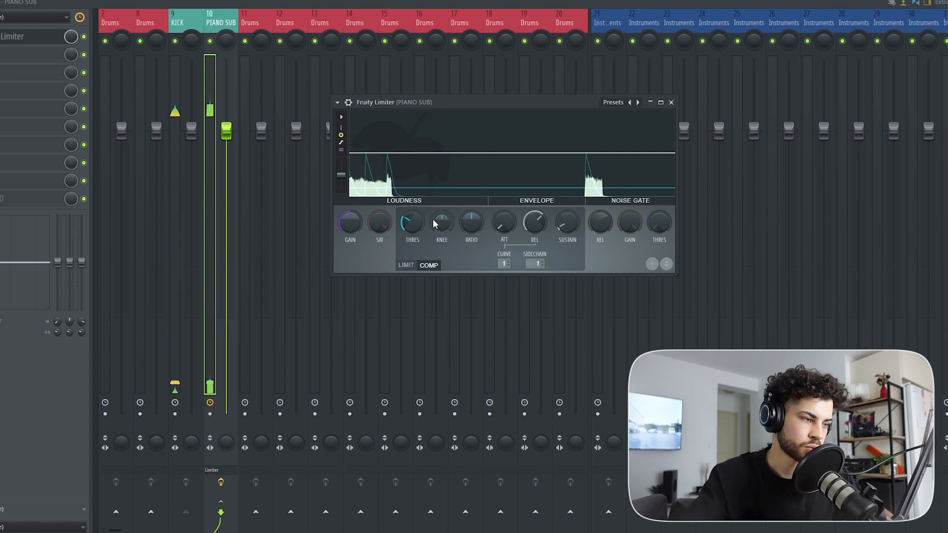
pyautogui.moveTo(472, 222); pyautogui.dragTo(472, 222)
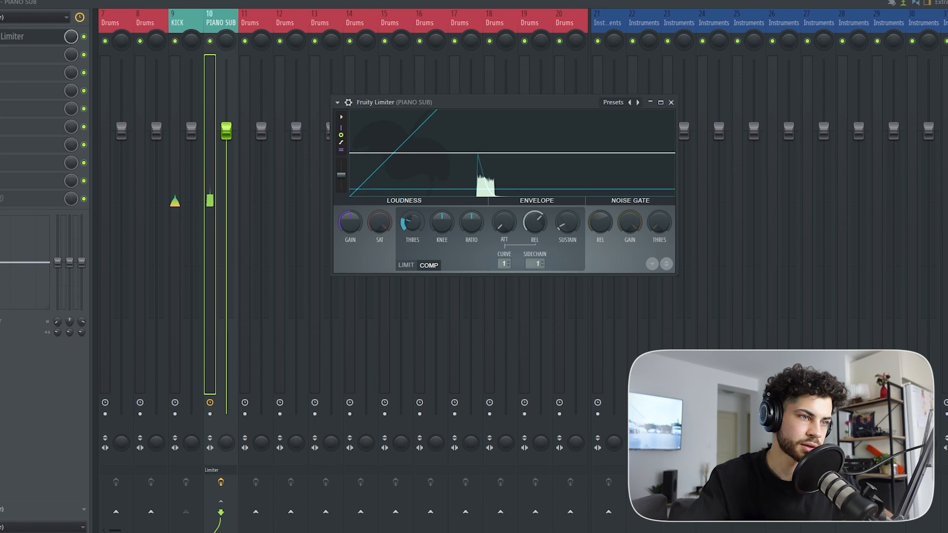
pyautogui.moveTo(412, 223); pyautogui.dragTo(413, 218)
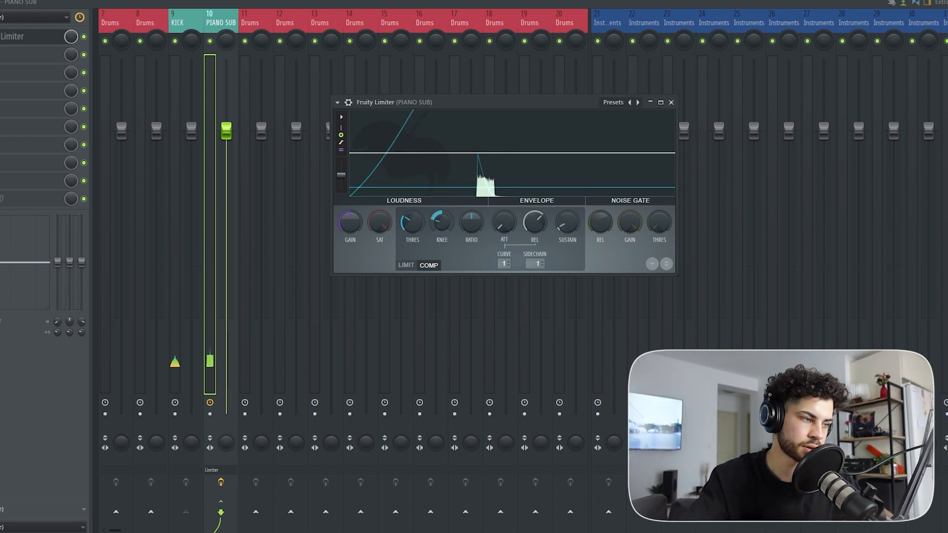
# Step: Raise the compressor's knee well above the midpoint and fine-tune the threshold for stronger ducking
pyautogui.moveTo(442, 222); pyautogui.dragTo(441, 221)
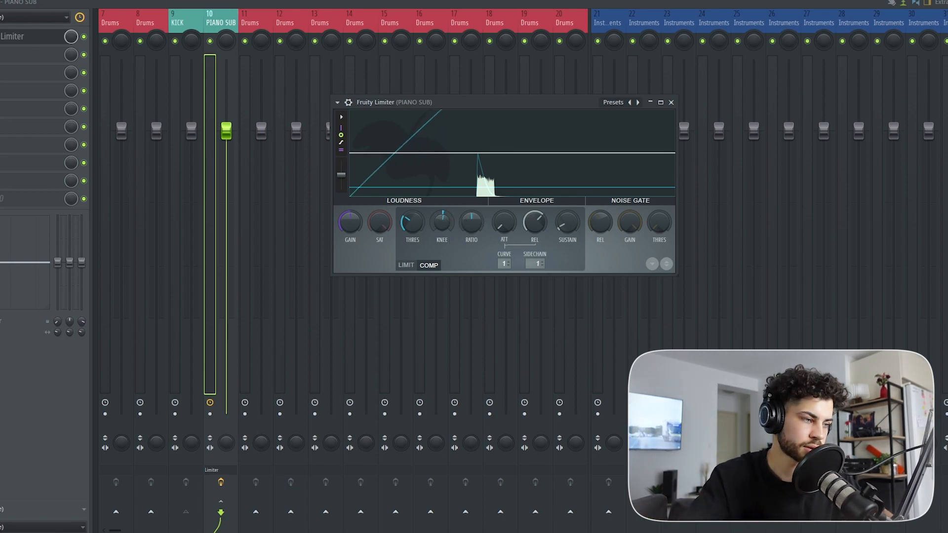
pyautogui.moveTo(442, 222); pyautogui.dragTo(442, 199)
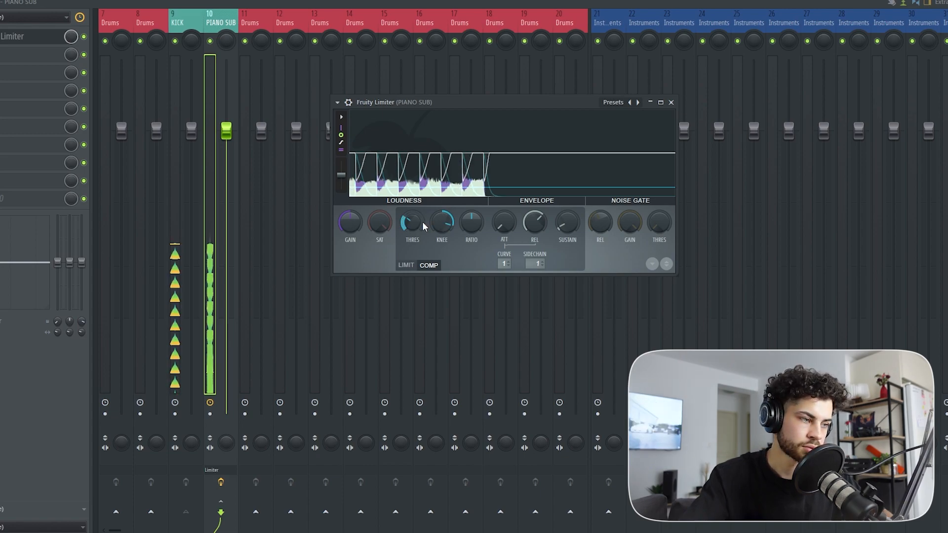
pyautogui.moveTo(415, 224); pyautogui.dragTo(412, 229)
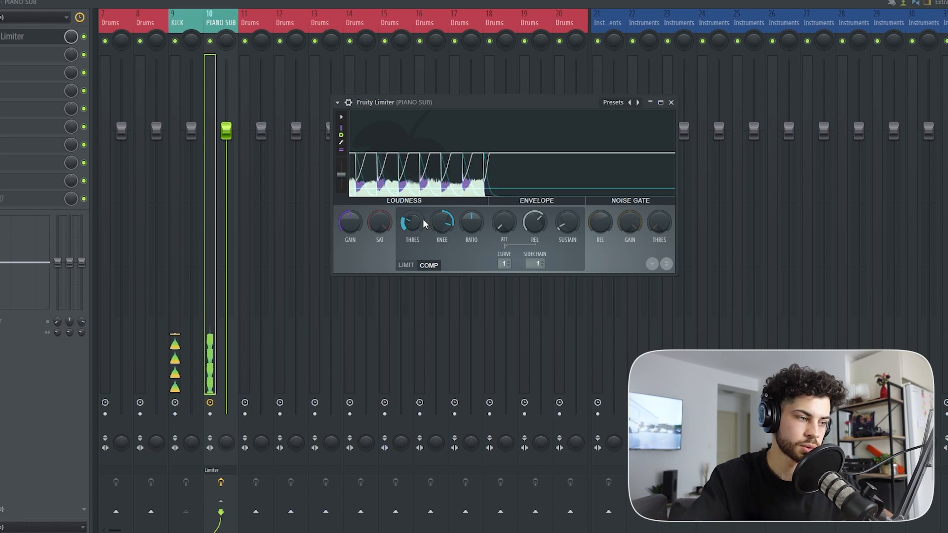
pyautogui.moveTo(442, 222); pyautogui.dragTo(442, 231)
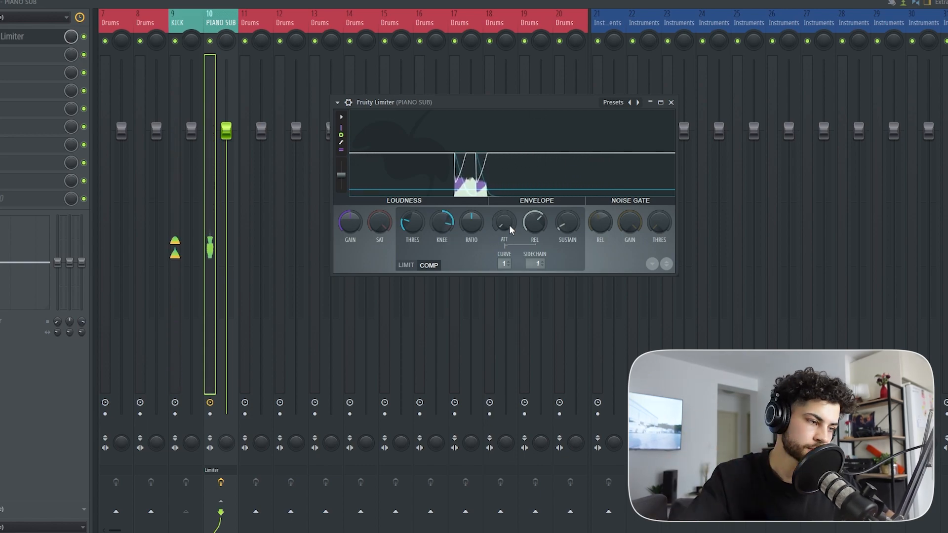
# Step: Try different attack and release settings in the enlarged limiter during playback, bringing the release near its minimum
pyautogui.press('space')
pyautogui.moveTo(509, 227); pyautogui.dragTo(508, 146)
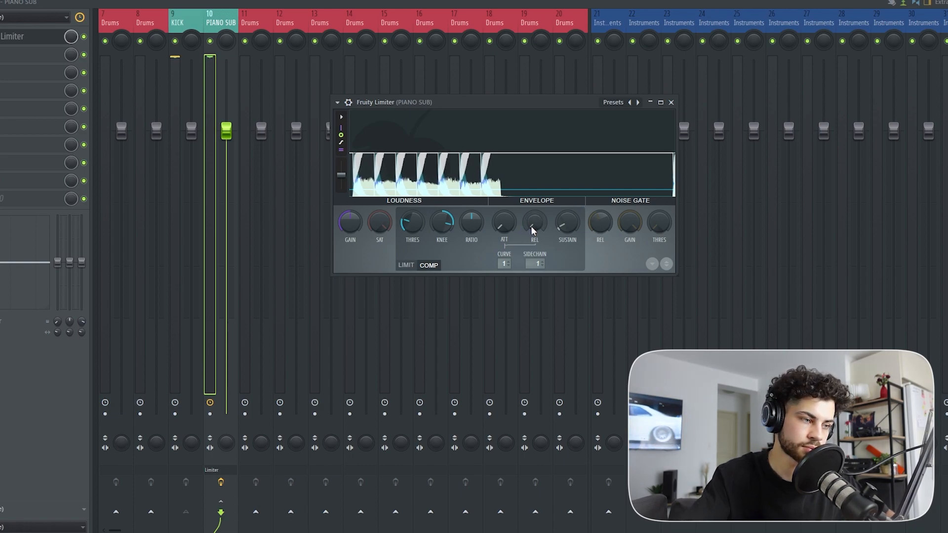
pyautogui.moveTo(532, 231); pyautogui.dragTo(533, 217)
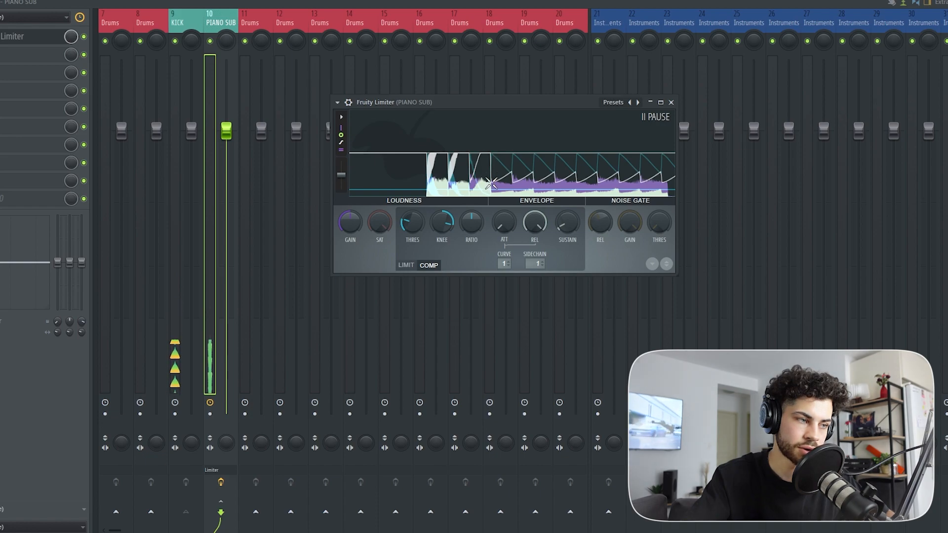
pyautogui.moveTo(675, 274); pyautogui.dragTo(722, 309)
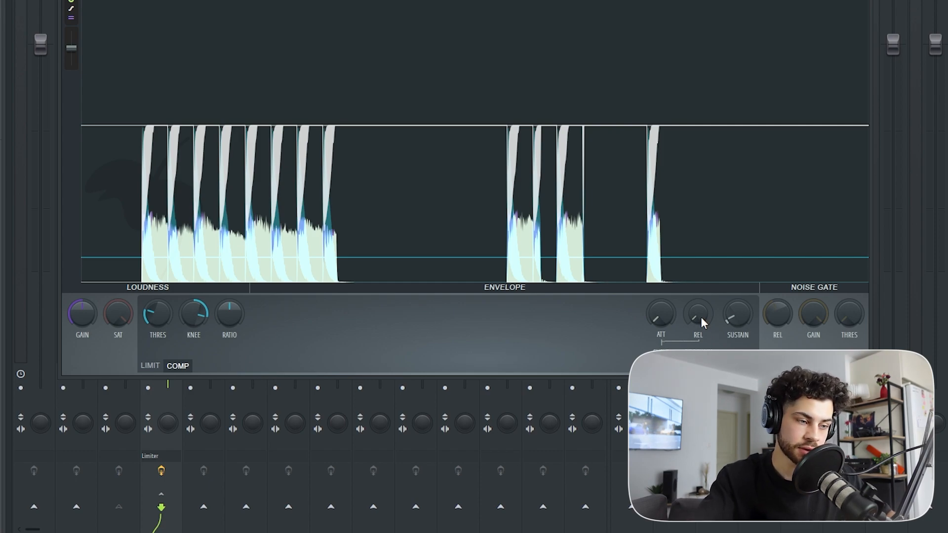
pyautogui.press('space')
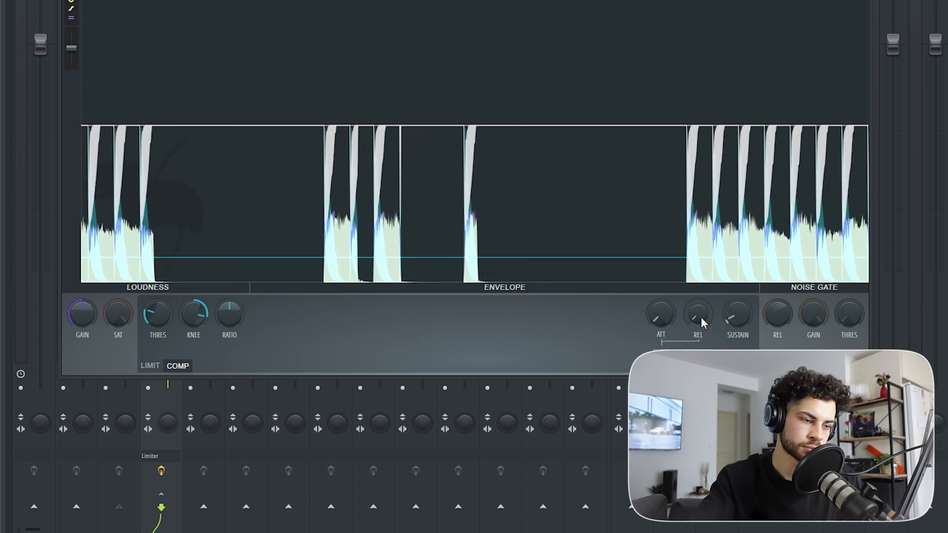
pyautogui.moveTo(701, 316)
pyautogui.mouseDown()
pyautogui.moveTo(700, 276)
pyautogui.moveTo(696, 325)
pyautogui.mouseUp()
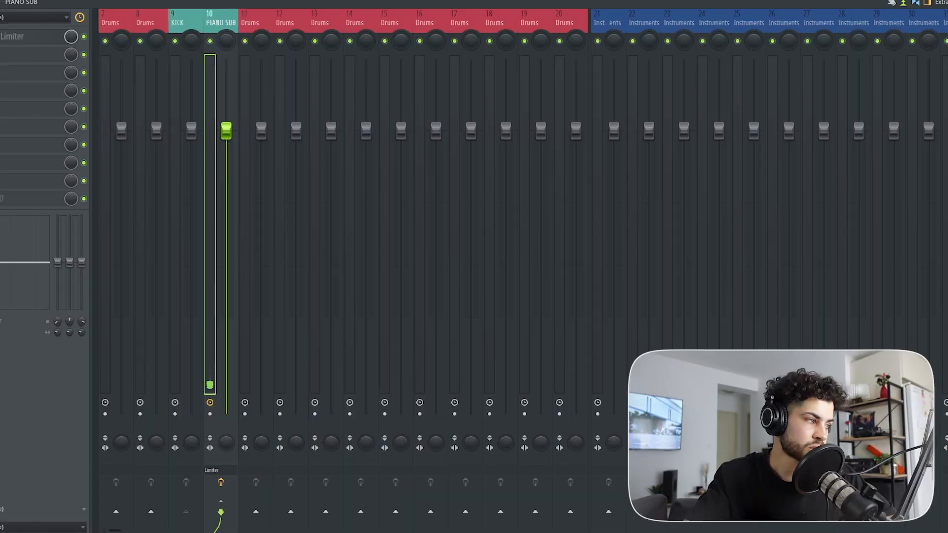
# Step: Delete the Fruity Limiter from the PIANO SUB track's first effect slot
pyautogui.click(4, 37)
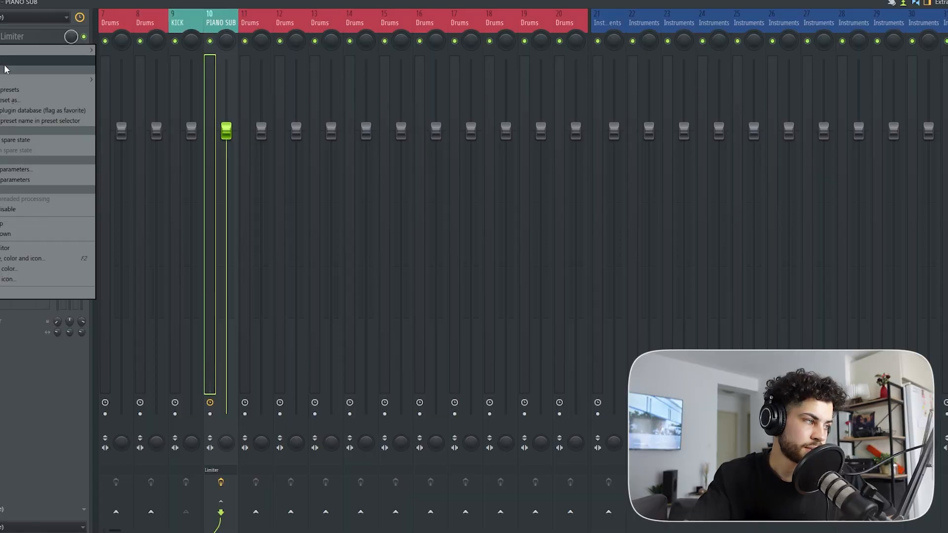
pyautogui.click(4, 64)
pyautogui.press('Return')
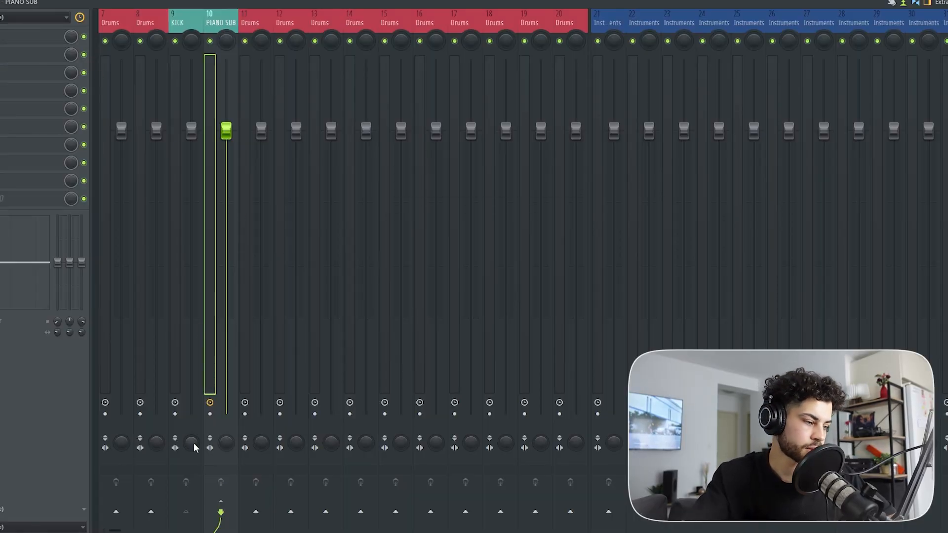
# Step: Remove the KICK track's sidechain send to the PIANO SUB track, then reselect PIANO SUB
pyautogui.click(188, 37)
pyautogui.click(221, 510)
pyautogui.rightClick(220, 508)
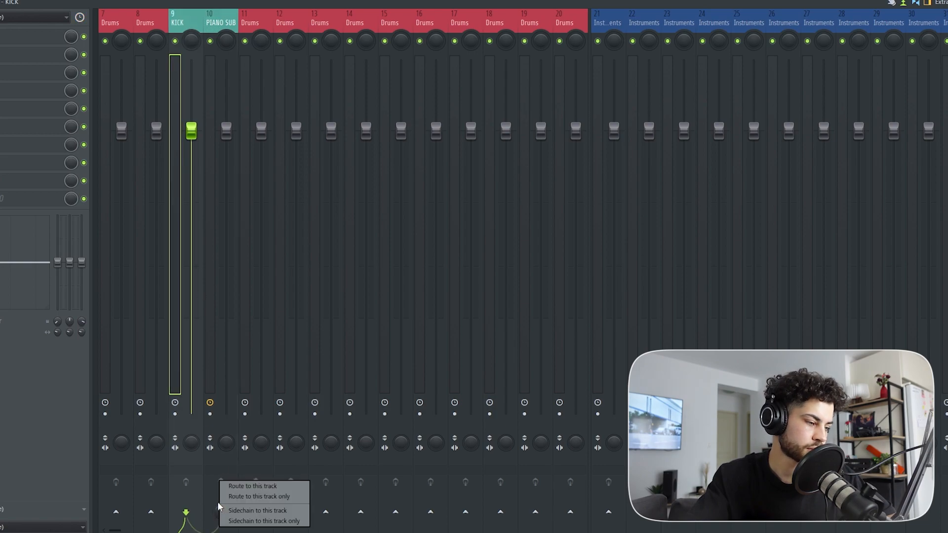
pyautogui.click(220, 504)
pyautogui.click(220, 505)
pyautogui.click(212, 47)
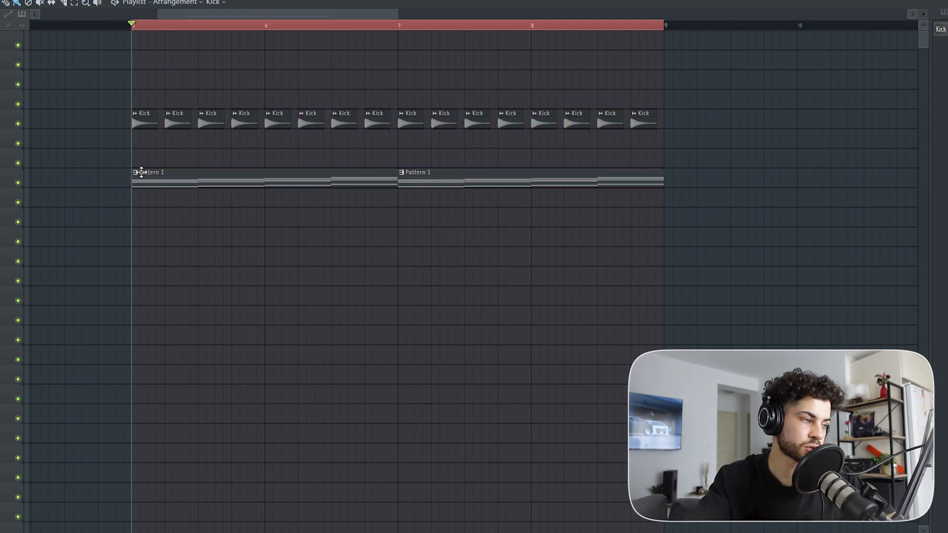
# Step: Rename Pattern 1 in the playlist as Instruments
pyautogui.scroll(2, 209, 196)
pyautogui.click(90, 173)
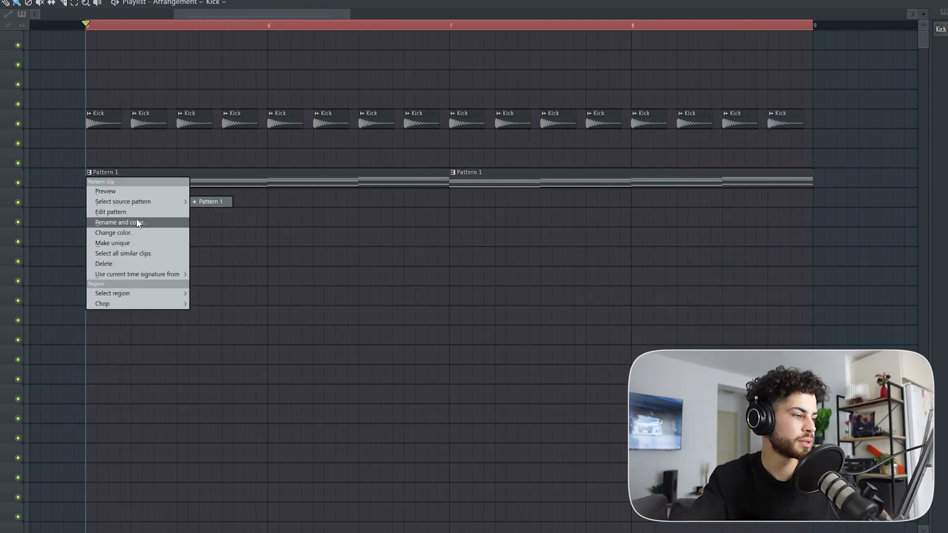
pyautogui.click(141, 220)
pyautogui.write('Instruments')
pyautogui.press('Return')
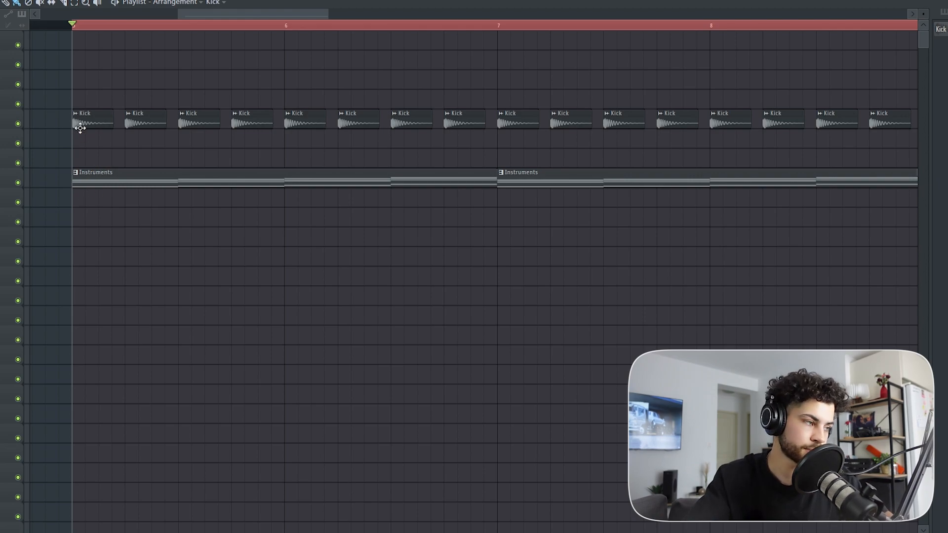
# Step: Select the first beat of bar 5 in the playlist and create an automation clip for the PIANO SUB track's volume
pyautogui.scroll(2, 78, 25)
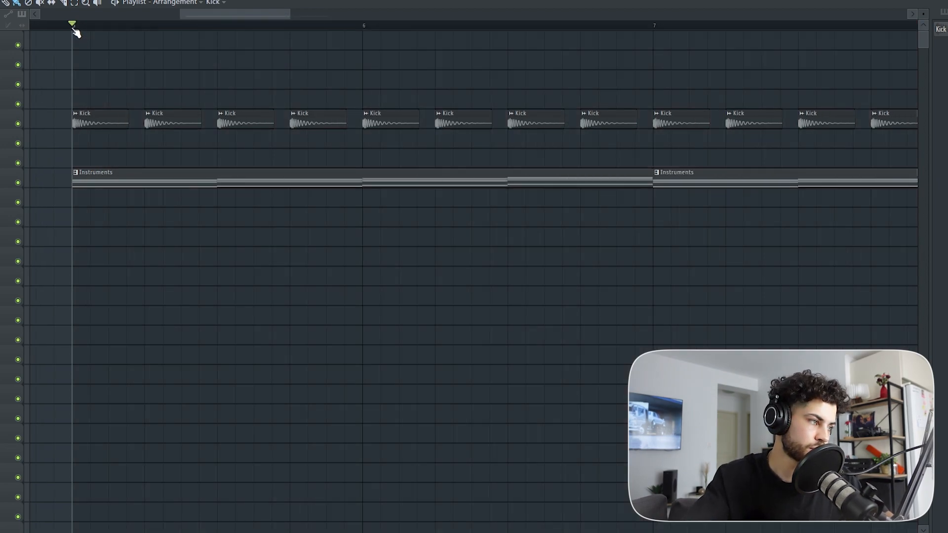
pyautogui.moveTo(74, 29); pyautogui.dragTo(145, 31)
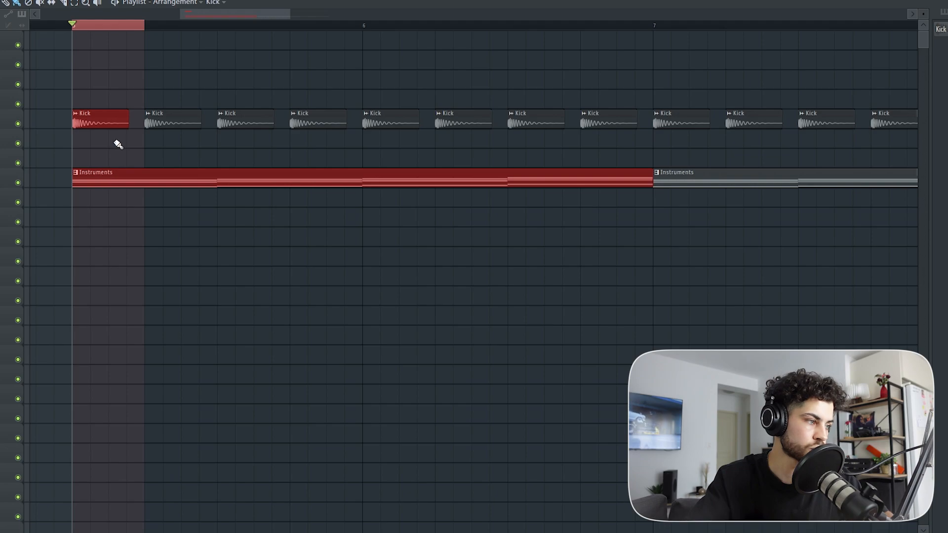
pyautogui.press('F9')
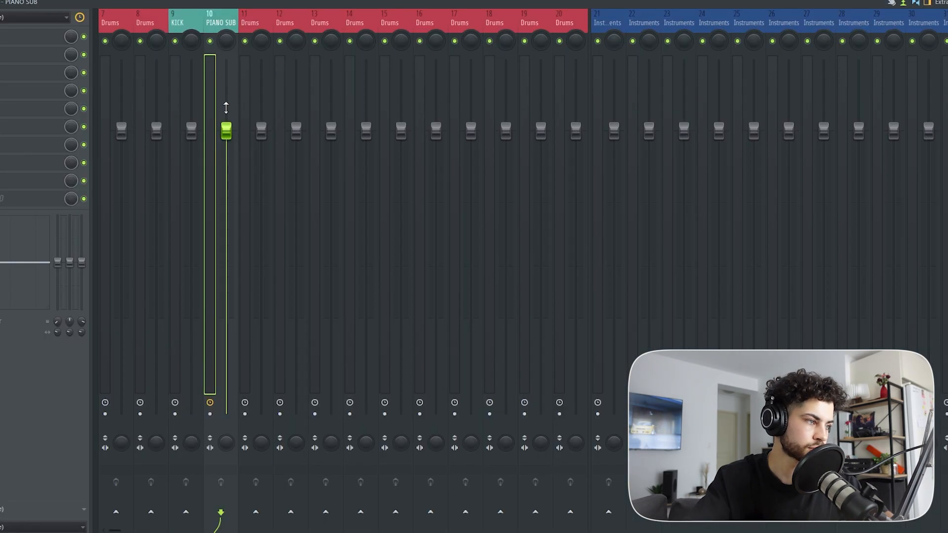
pyautogui.rightClick(227, 134)
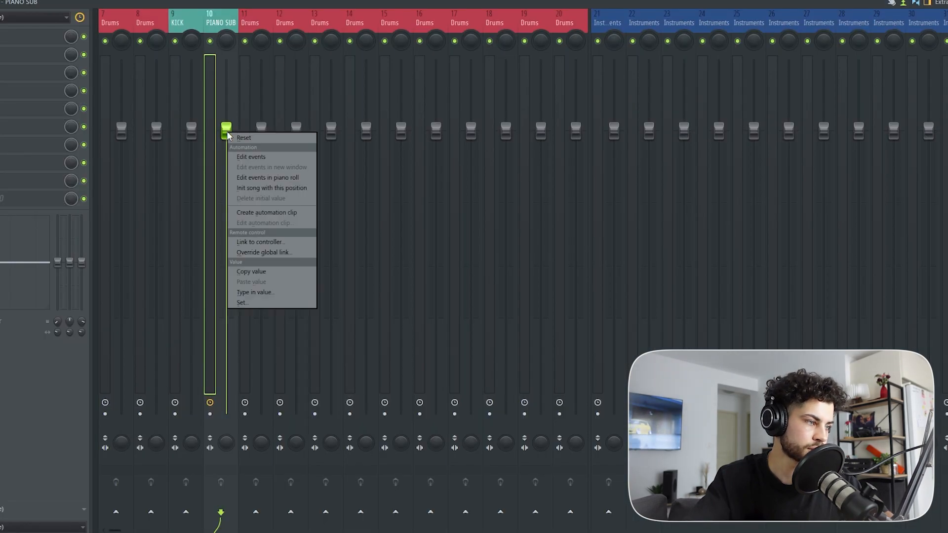
pyautogui.click(292, 213)
# Step: Drop the volume clip's start point to the minimum with a late-rising curve and audition it repeated across bar 5
pyautogui.scroll(8, 74, 30)
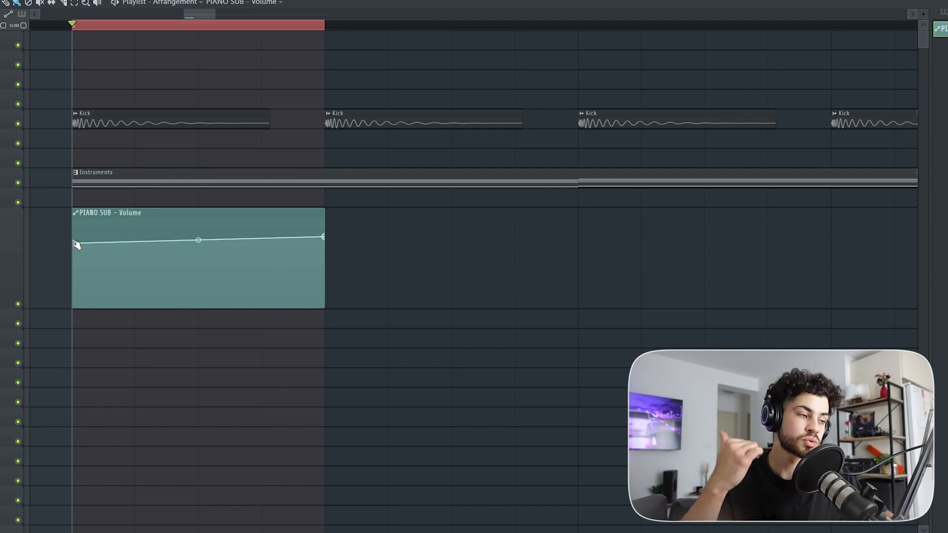
pyautogui.moveTo(75, 242); pyautogui.dragTo(62, 343)
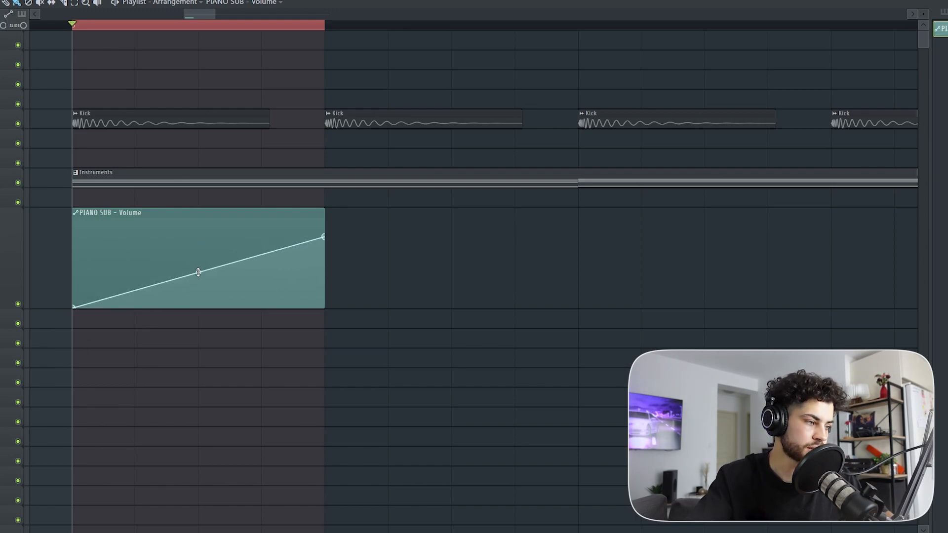
pyautogui.moveTo(198, 273); pyautogui.dragTo(199, 302)
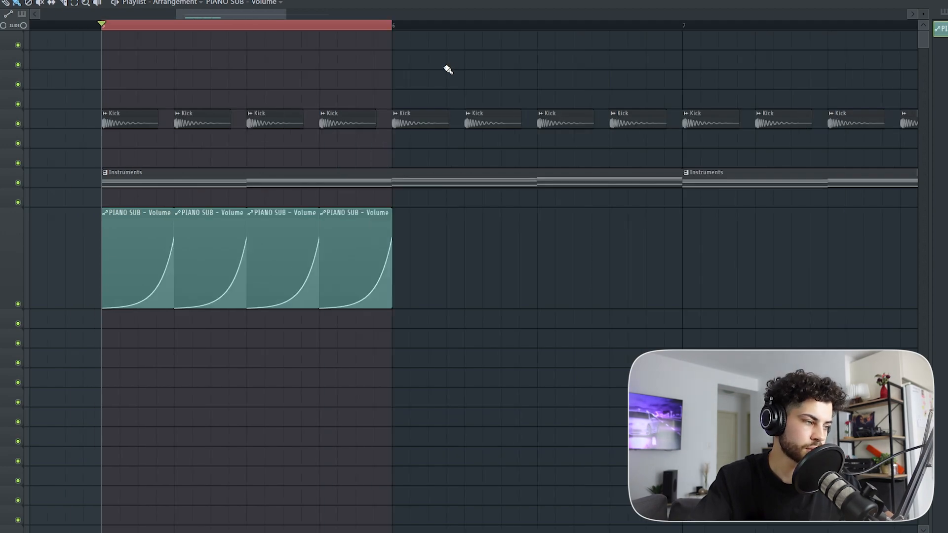
pyautogui.press('space')
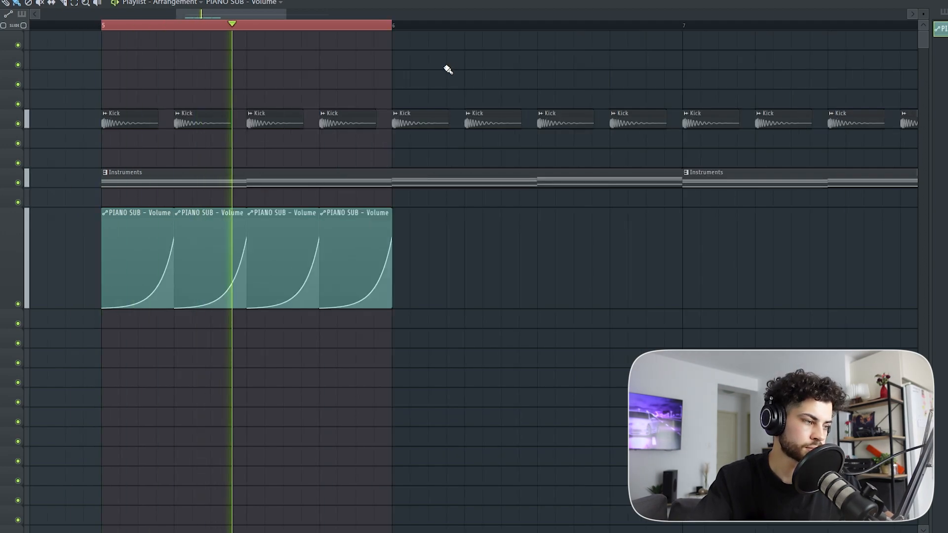
pyautogui.press('space')
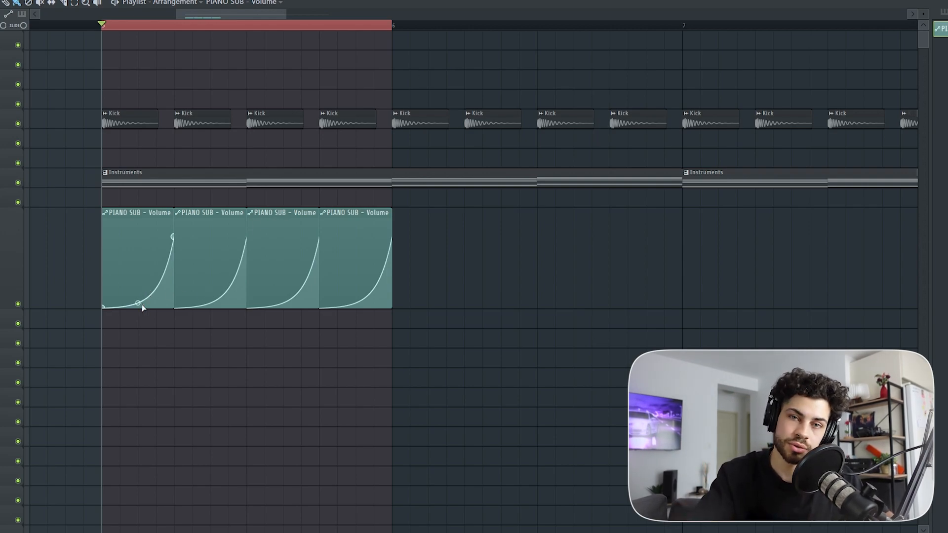
# Step: Bend the PIANO SUB volume curve upward into a fast early rise that levels off, and audition the loop
pyautogui.scroll(4, 104, 31)
pyautogui.scroll(-1, 102, 32)
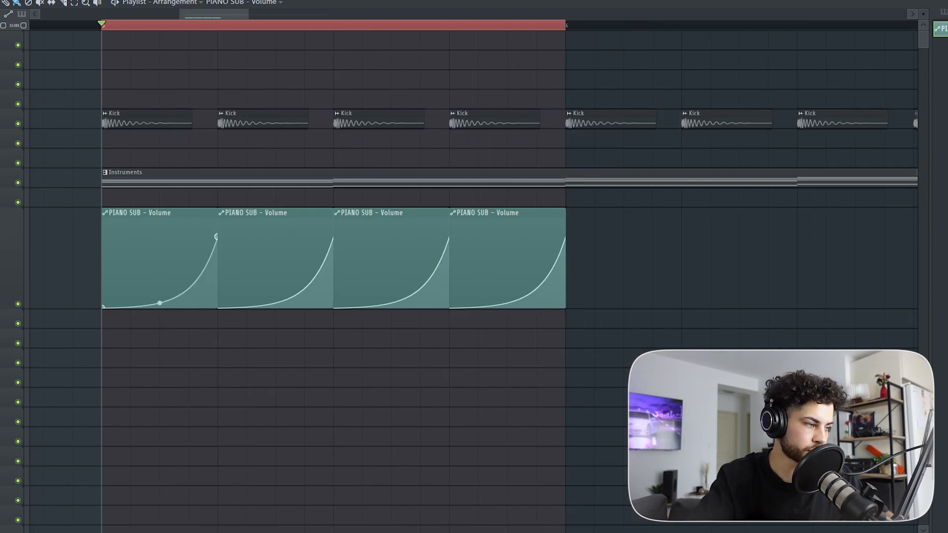
pyautogui.moveTo(159, 303); pyautogui.dragTo(160, 238)
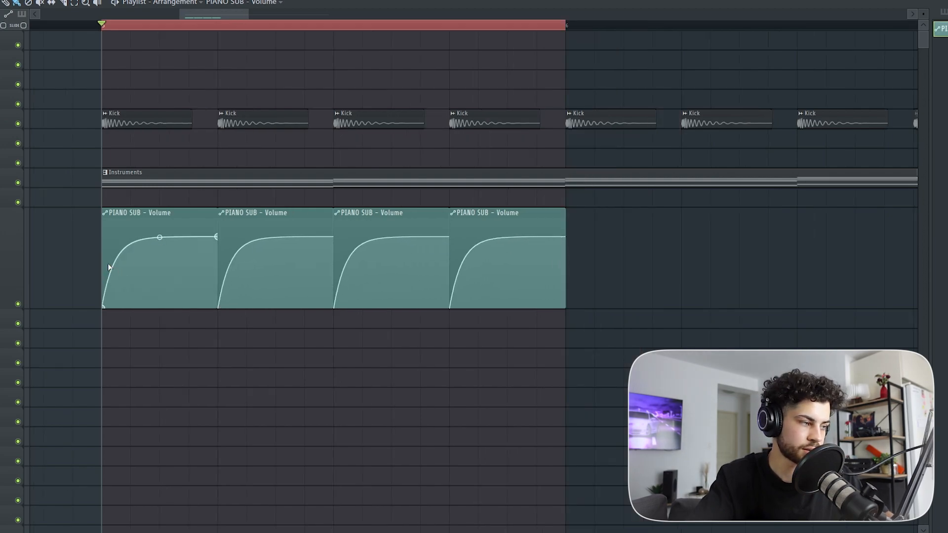
pyautogui.scroll(2, 108, 32)
pyautogui.moveTo(115, 269)
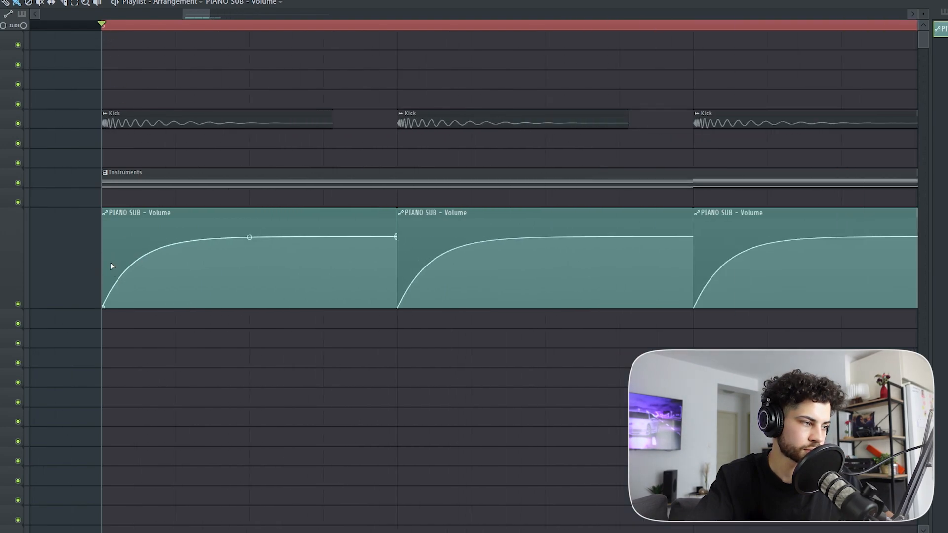
pyautogui.scroll(-3, 143, 36)
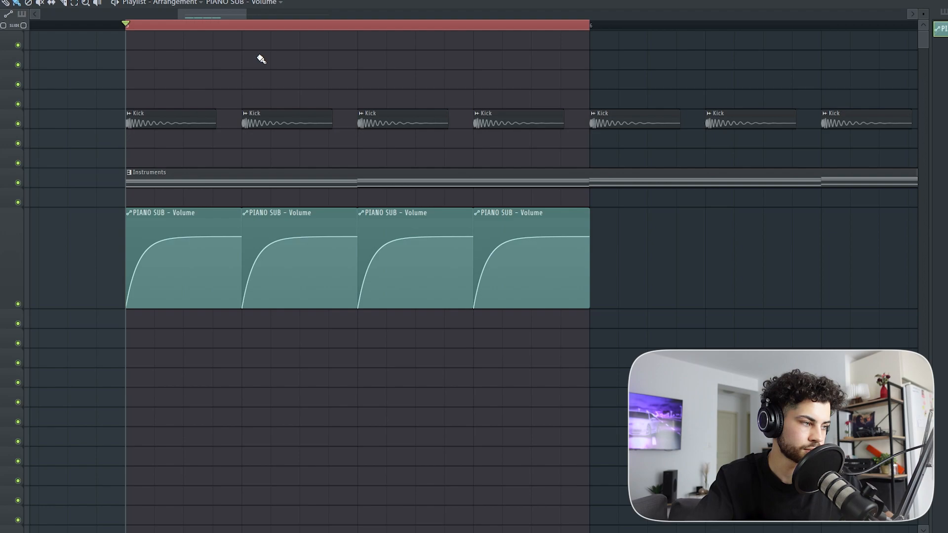
pyautogui.press('space')
pyautogui.press('space')
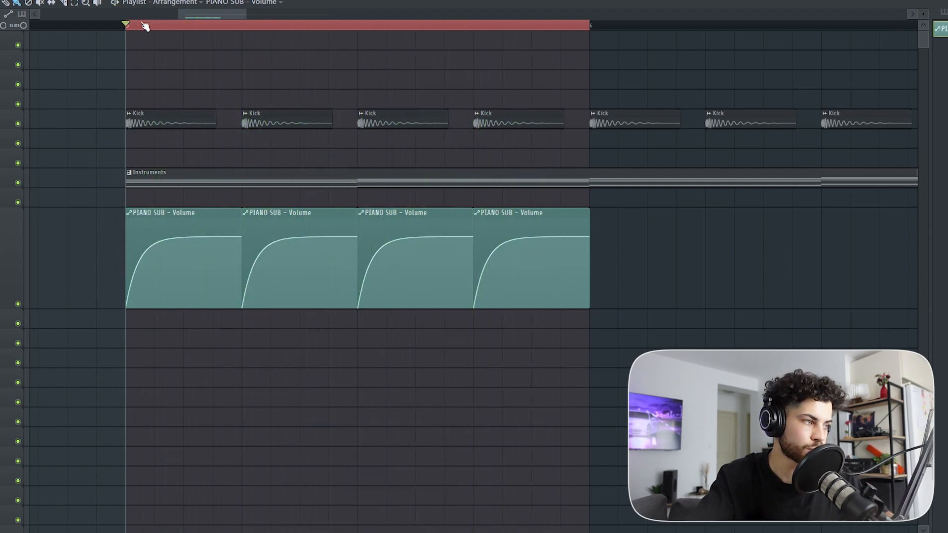
# Step: Turn off playlist snapping and add a minimum-level point shortly after the volume clip's start to delay the rise
pyautogui.scroll(5, 143, 28)
pyautogui.scroll(-2, 140, 33)
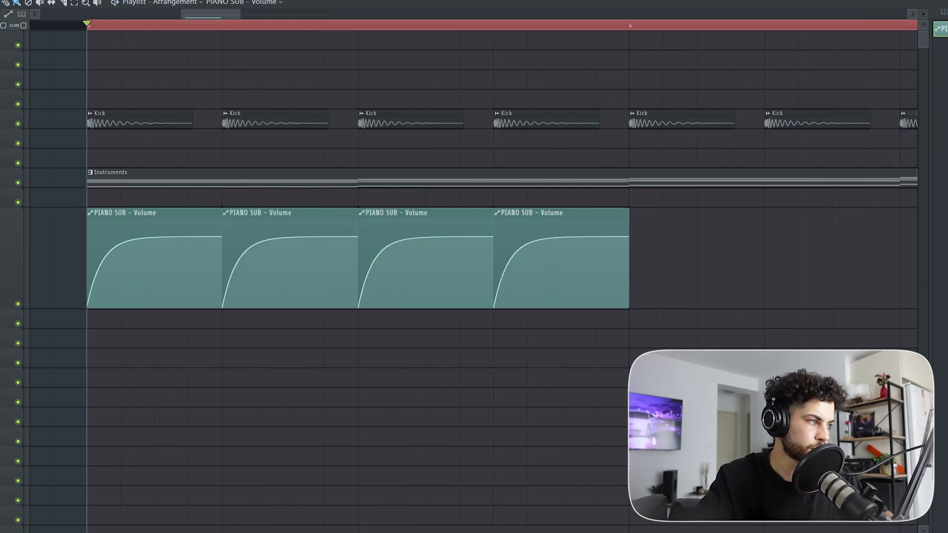
pyautogui.click(1, 3)
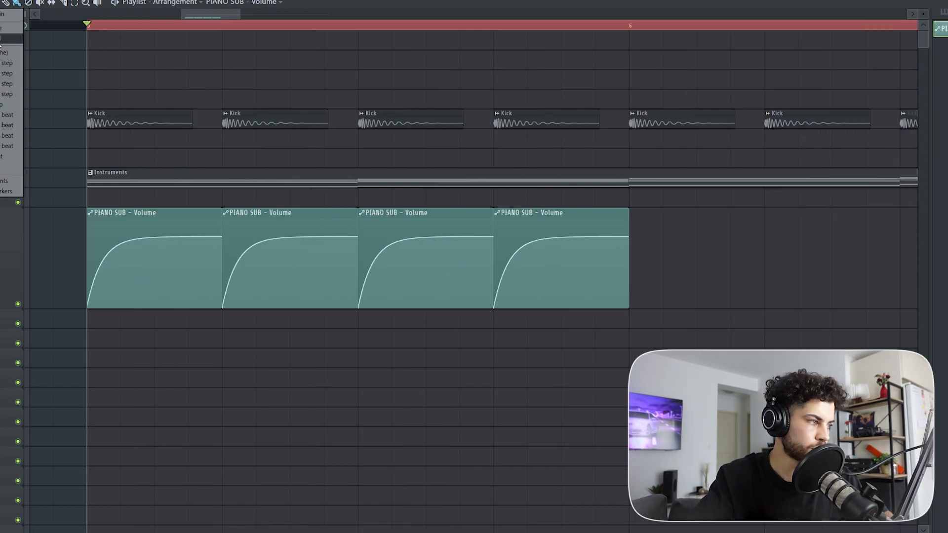
pyautogui.click(3, 53)
pyautogui.scroll(4, 87, 26)
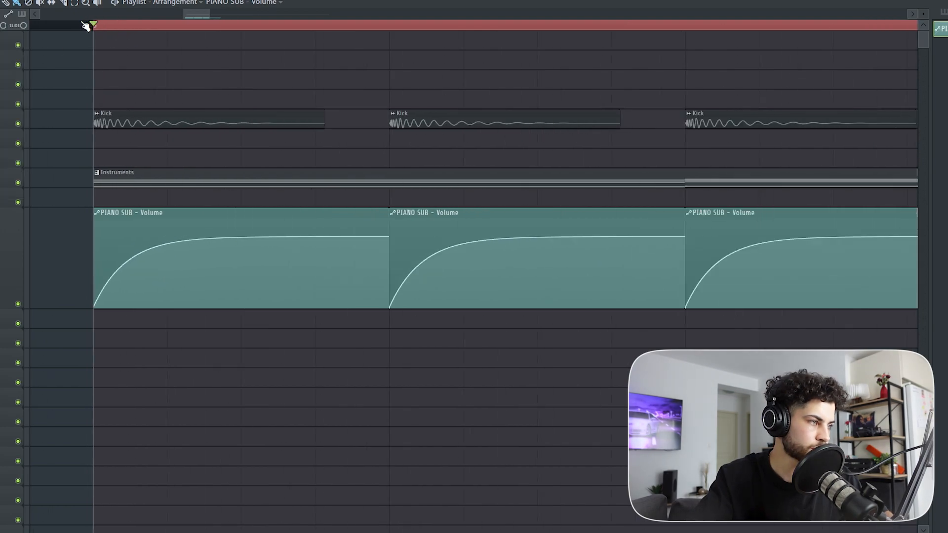
pyautogui.click(129, 306)
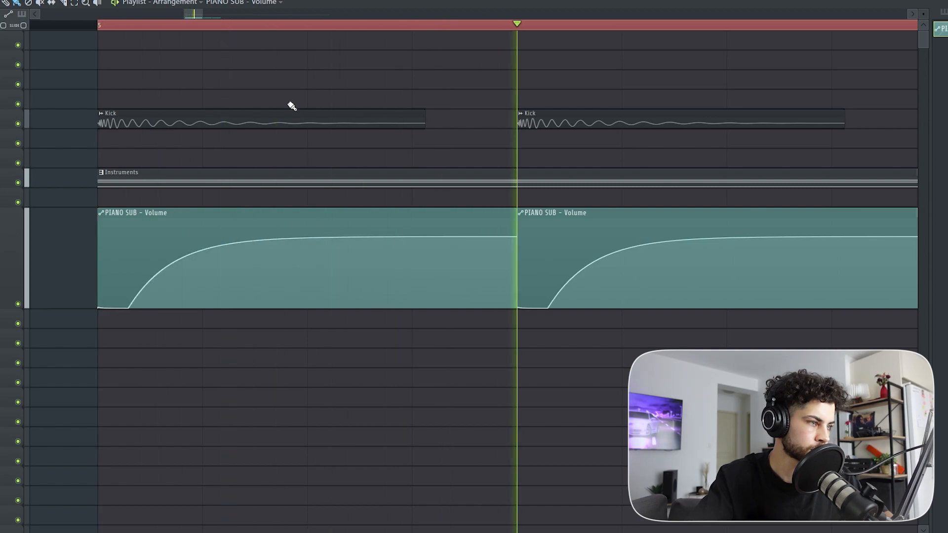
# Step: Play the bar 5 loop to hear the delayed volume rise against the kicks
pyautogui.scroll(-3, 286, 27)
pyautogui.scroll(-3, 286, 27)
pyautogui.scroll(4, 405, 28)
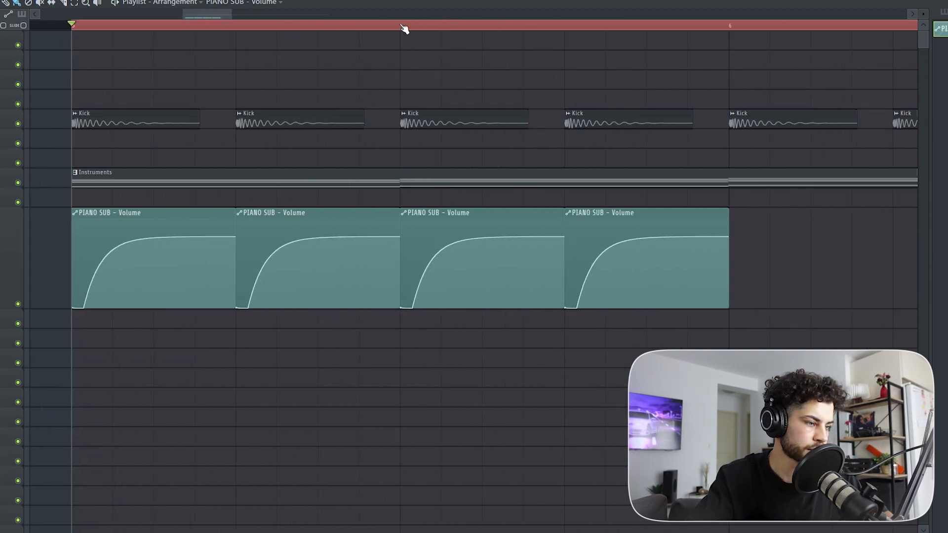
pyautogui.scroll(-1, 404, 28)
pyautogui.press('space')
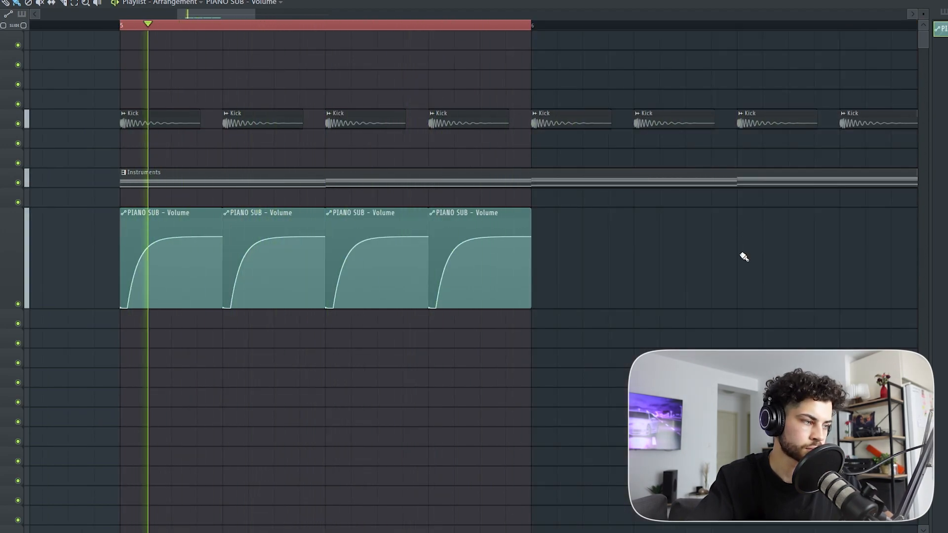
pyautogui.press('space')
# Step: Try a custom ducking shape by adding extra points to the volume curve and lowering one to the clip's bottom
pyautogui.scroll(-4, 516, 20)
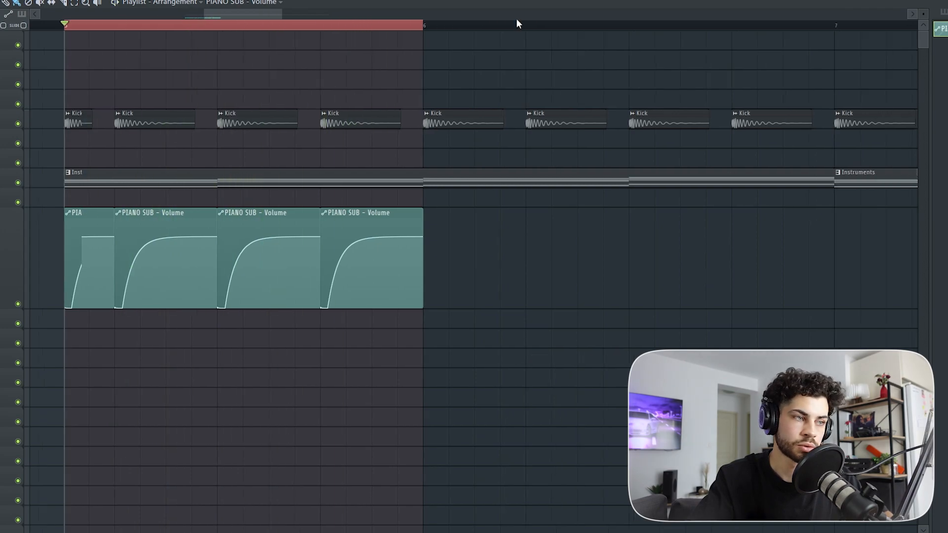
pyautogui.moveTo(294, 14); pyautogui.dragTo(306, 14)
pyautogui.moveTo(245, 14); pyautogui.dragTo(229, 14)
pyautogui.moveTo(305, 15); pyautogui.dragTo(237, 17)
pyautogui.scroll(4, 698, 26)
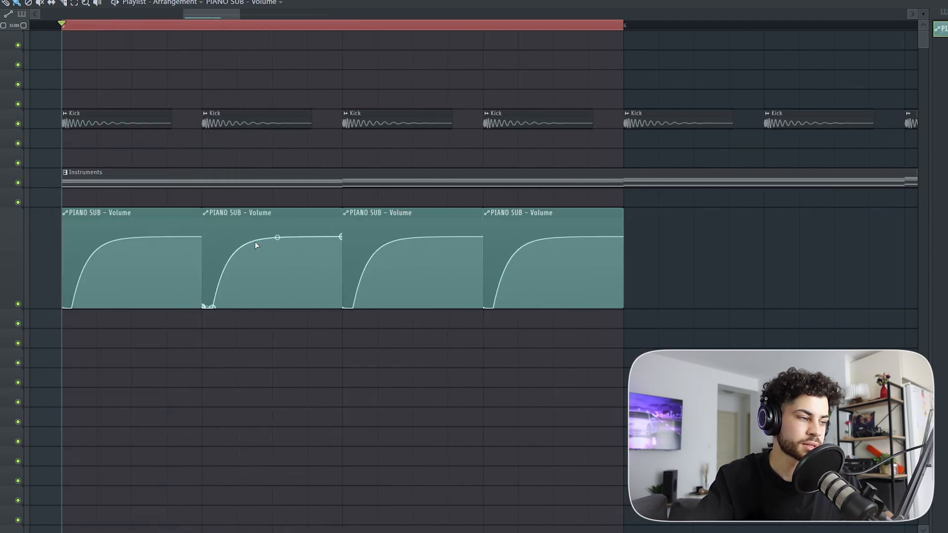
pyautogui.rightClick(237, 249)
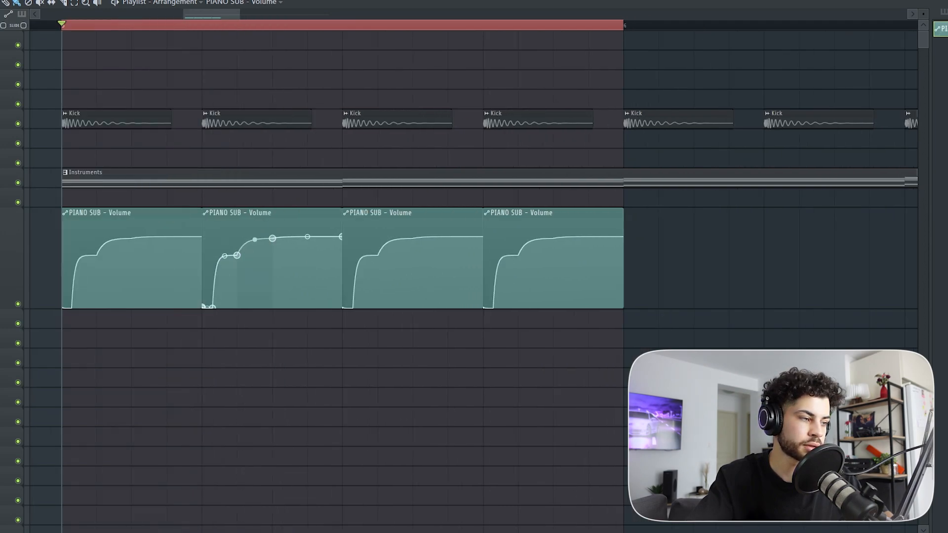
pyautogui.moveTo(272, 238); pyautogui.dragTo(281, 311)
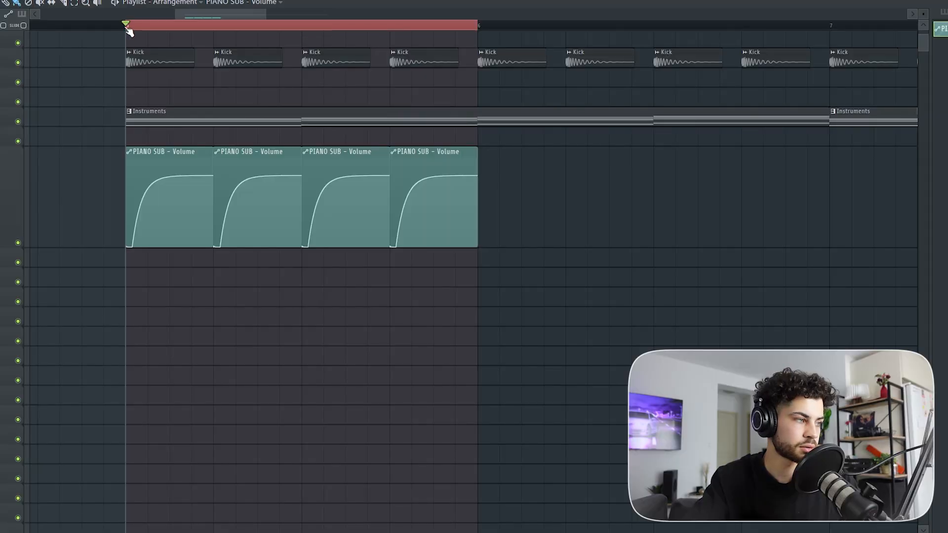
# Step: Clear the bar 5 time selection and play the whole arrangement
pyautogui.click(128, 30)
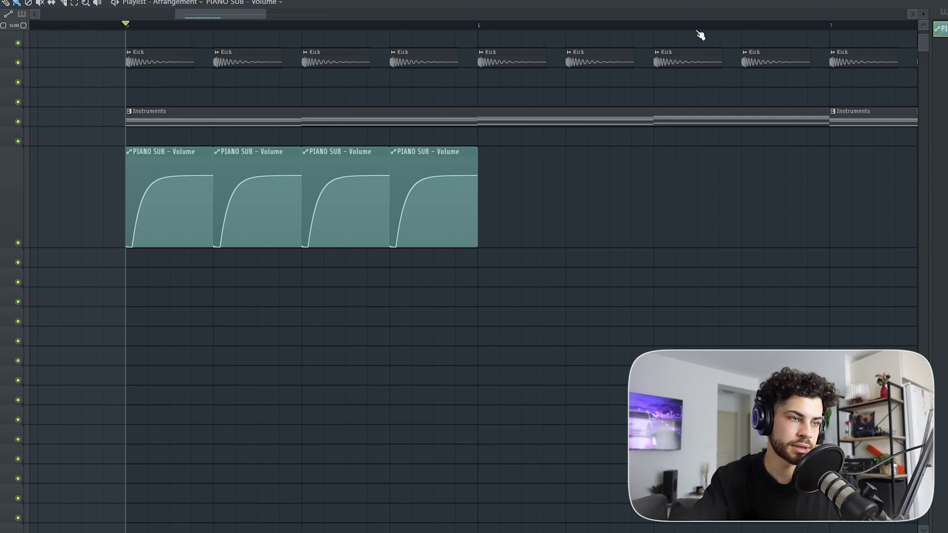
pyautogui.scroll(-4, 698, 31)
pyautogui.moveTo(248, 14); pyautogui.dragTo(311, 17)
pyautogui.press('space')
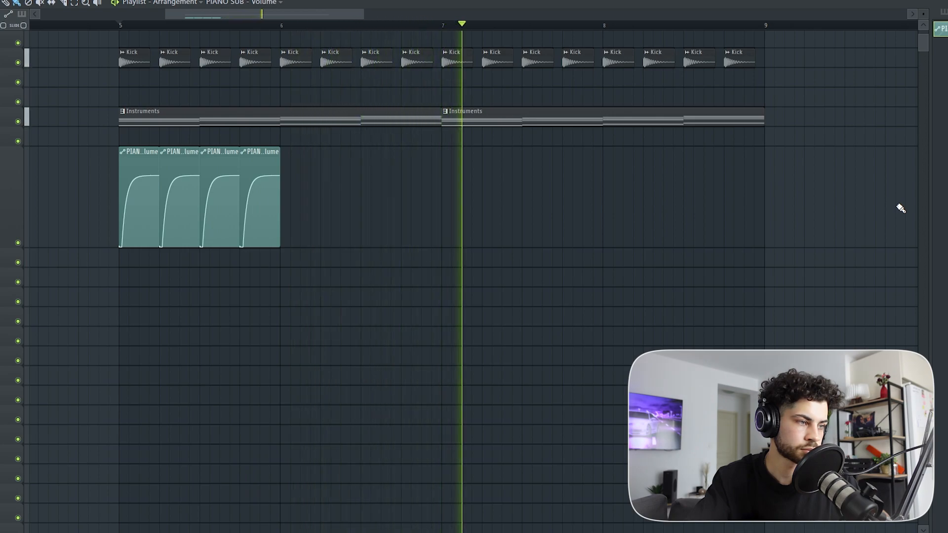
pyautogui.press('space')
# Step: Delete the four PIANO SUB volume automation clips from the playlist
pyautogui.scroll(3, 186, 29)
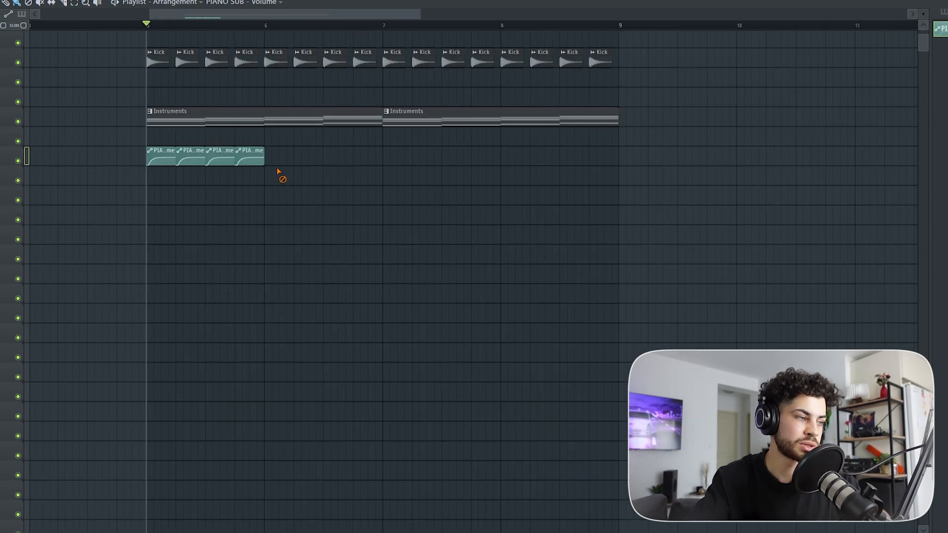
pyautogui.moveTo(278, 171); pyautogui.dragTo(156, 159)
pyautogui.moveTo(180, 165); pyautogui.dragTo(291, 205)
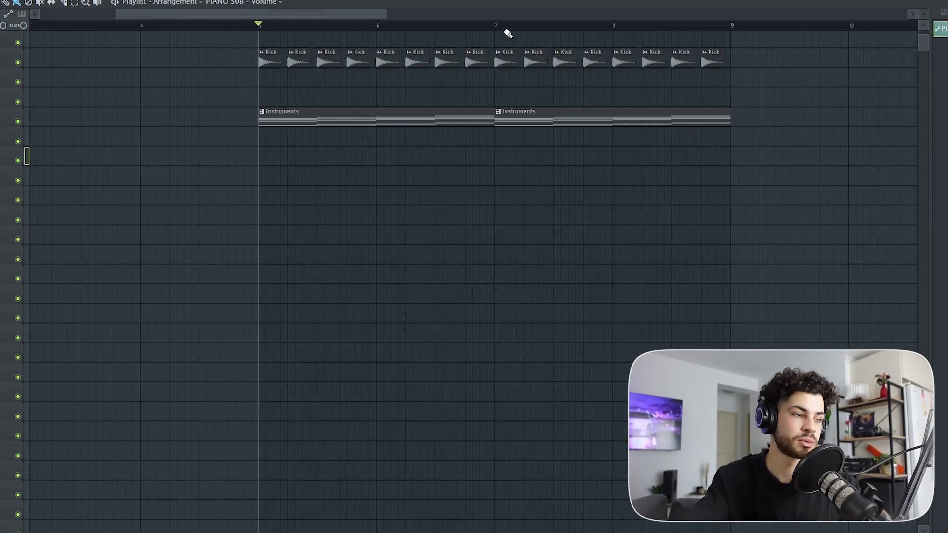
# Step: Load Kickstart 2 into the PIANO SUB track's first effect slot
pyautogui.moveTo(345, 13); pyautogui.dragTo(404, 30)
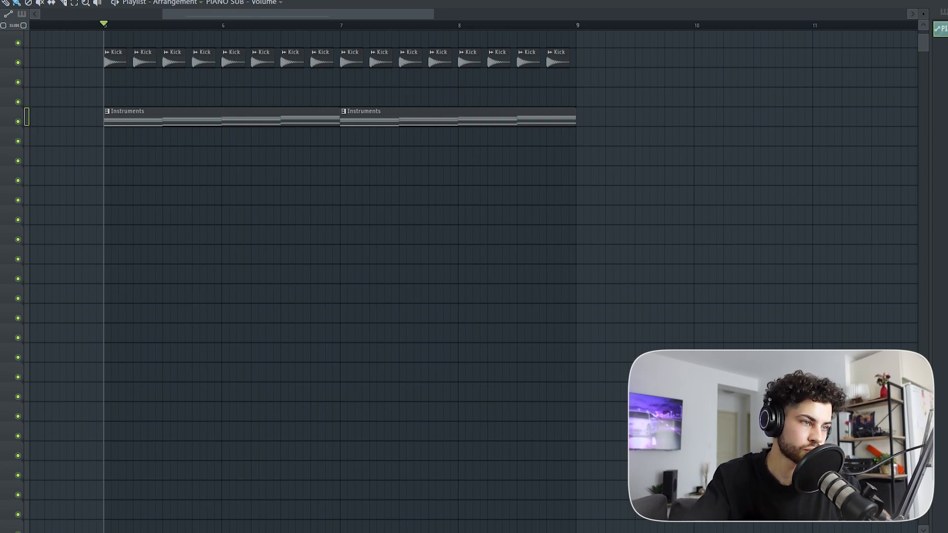
pyautogui.press('F9')
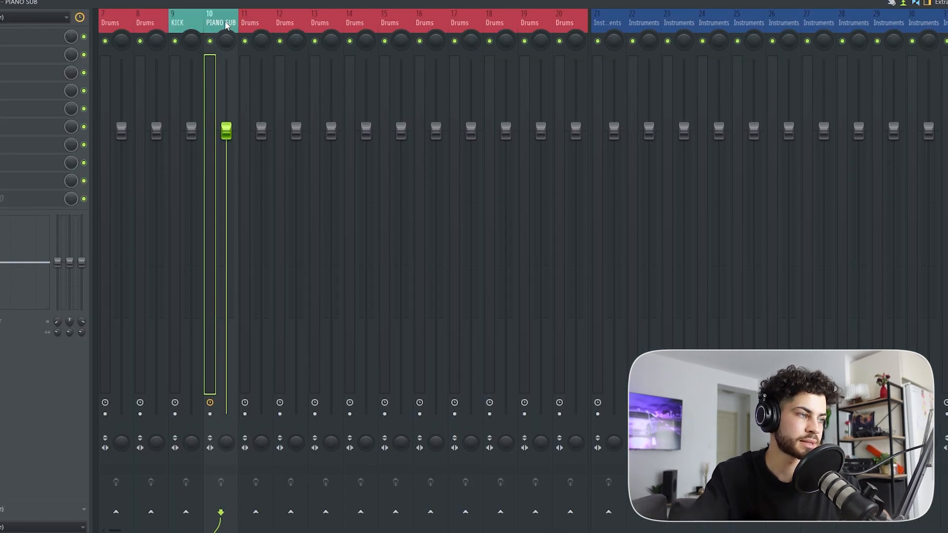
pyautogui.click(13, 44)
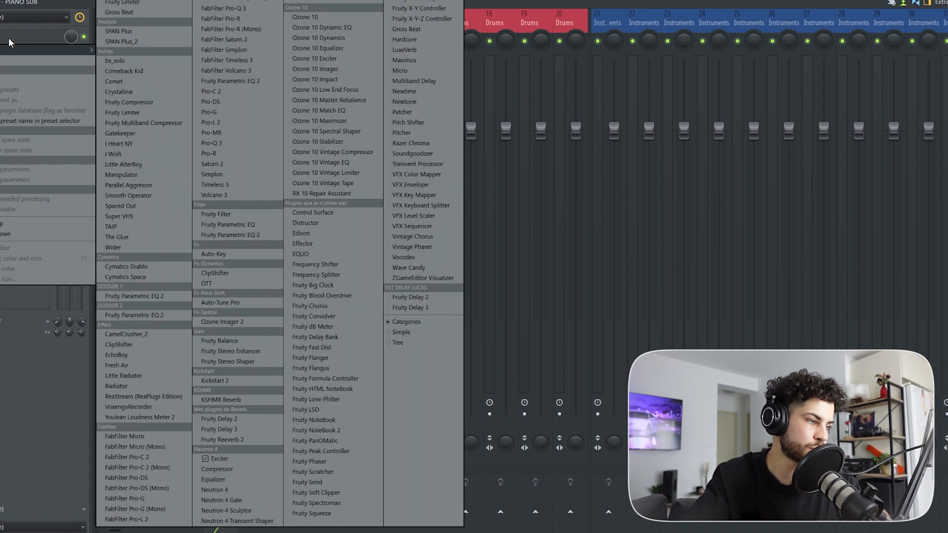
pyautogui.click(245, 381)
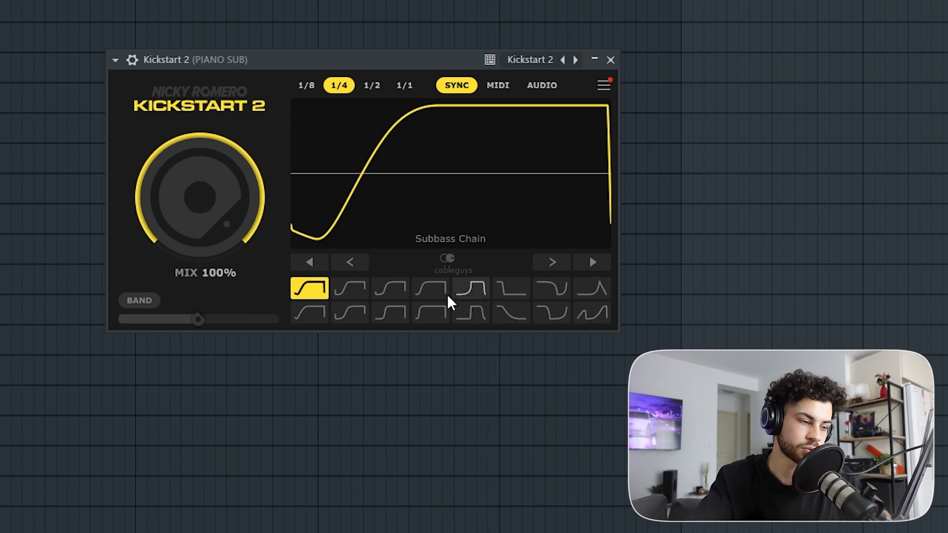
# Step: Try several Kickstart 2 ducking shapes, including High Chain, and return to Subbass Chain
pyautogui.click(390, 287)
pyautogui.click(350, 313)
pyautogui.click(350, 288)
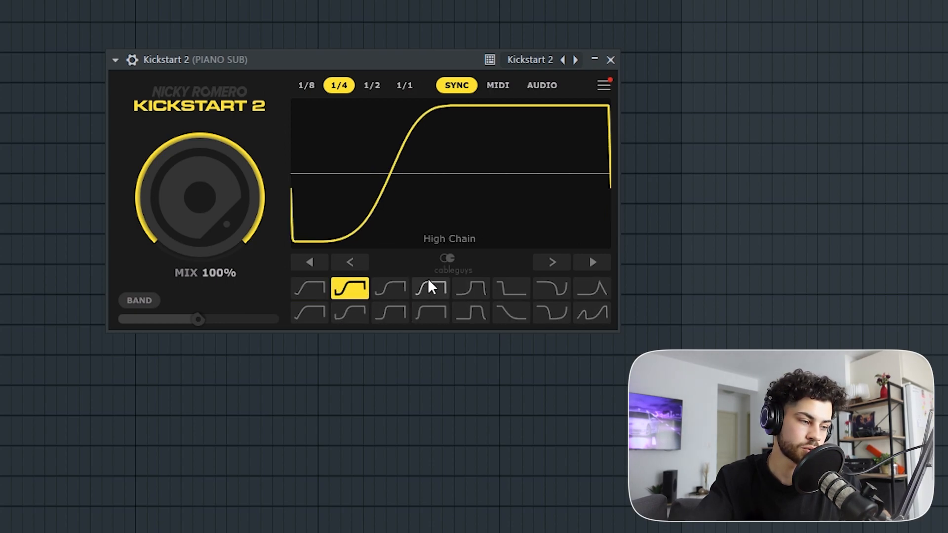
pyautogui.click(431, 312)
pyautogui.click(310, 288)
# Step: Position the Kickstart 2 window below the playlist clips and play the arrangement to hear the ducking
pyautogui.moveTo(387, 63); pyautogui.dragTo(386, 37)
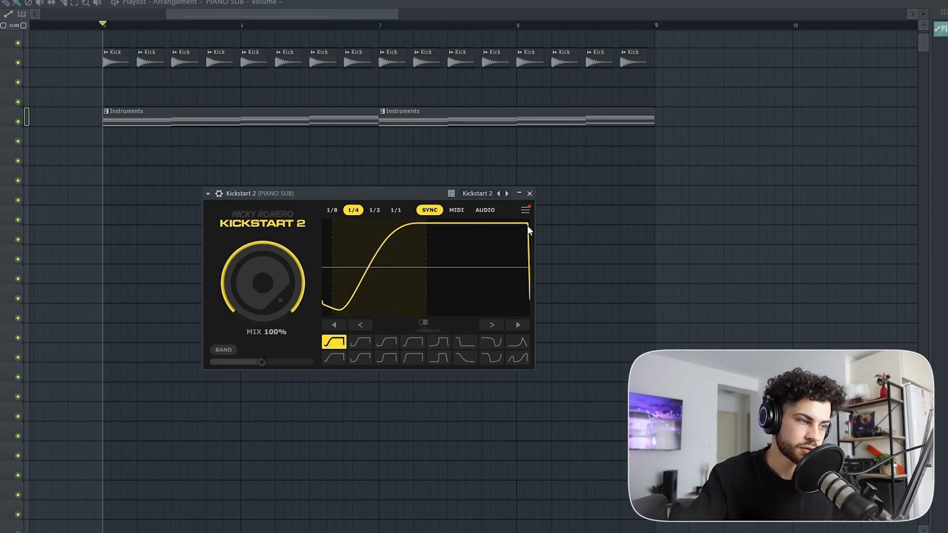
pyautogui.press('space')
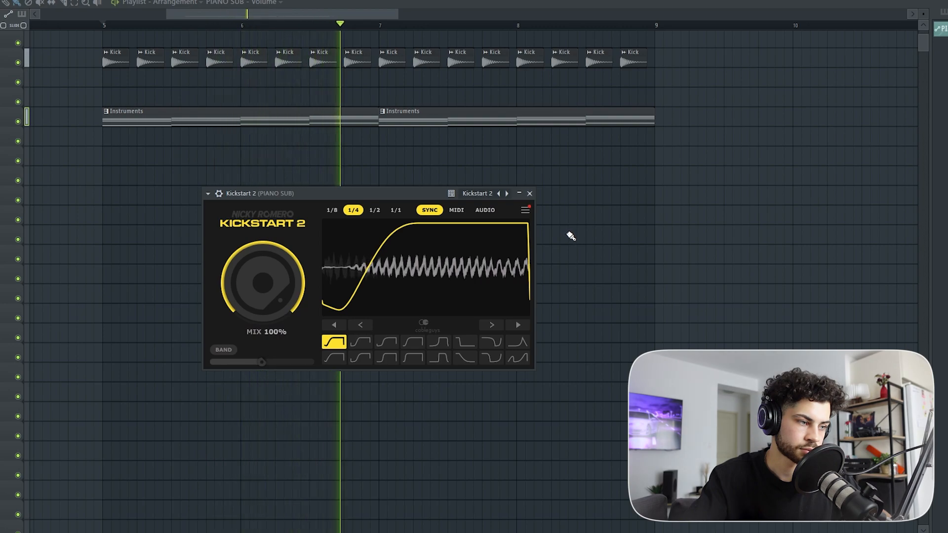
pyautogui.press('space')
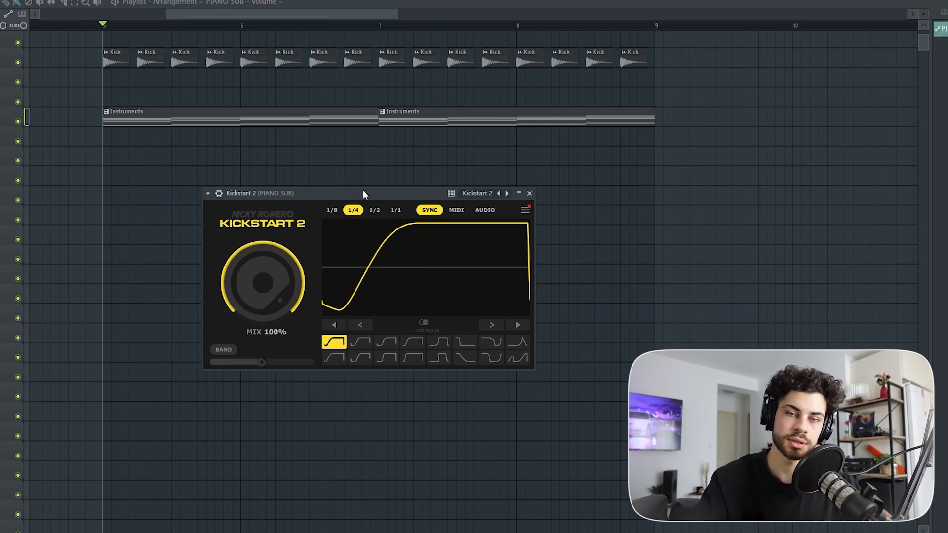
pyautogui.moveTo(364, 192); pyautogui.dragTo(368, 183)
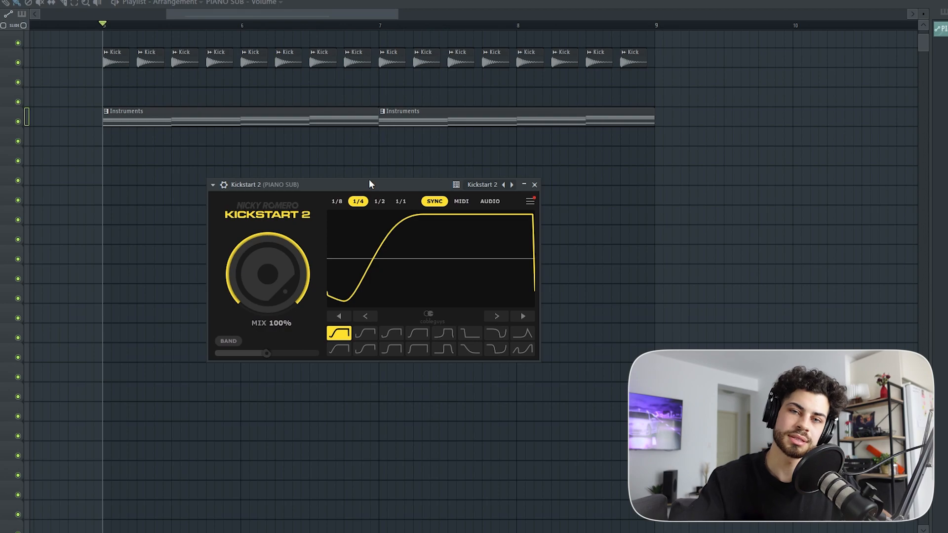